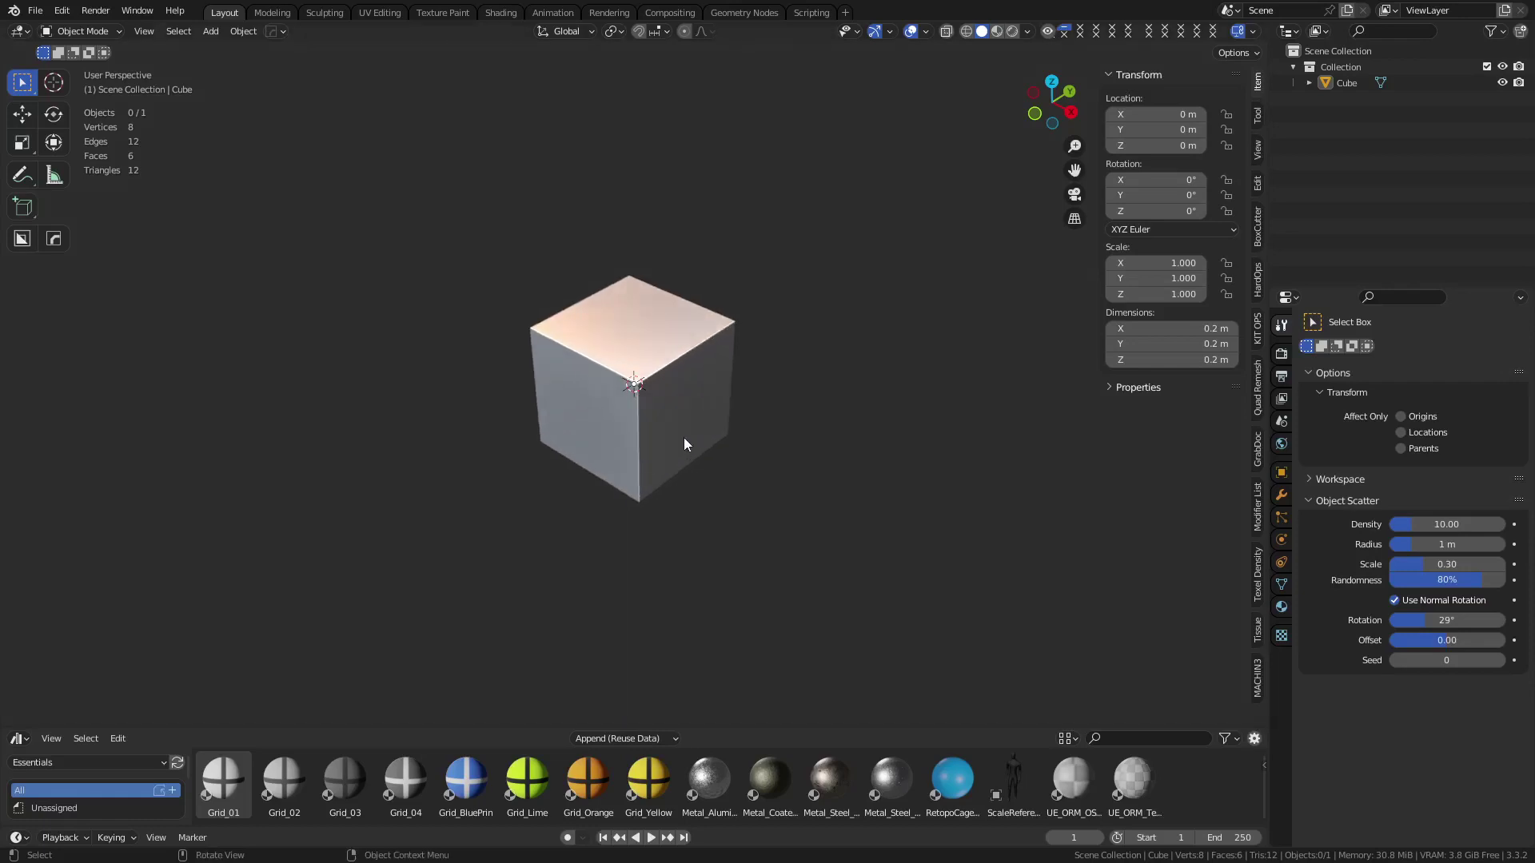
Stretch the cube by moving its negative-Y side along Y, and add a loop cut across its length
left_click(684, 429)
key("Tab")
left_click(634, 406)
key("g")
key("y")
middle_click_drag(789, 408, 525, 438)
left_click(488, 446)
key("ctrl+r")
left_click(551, 409)
left_click(469, 419)
Extrude the positive-Y end face outward and enlarge the edge loop at the base of the extrusion
left_click(679, 412)
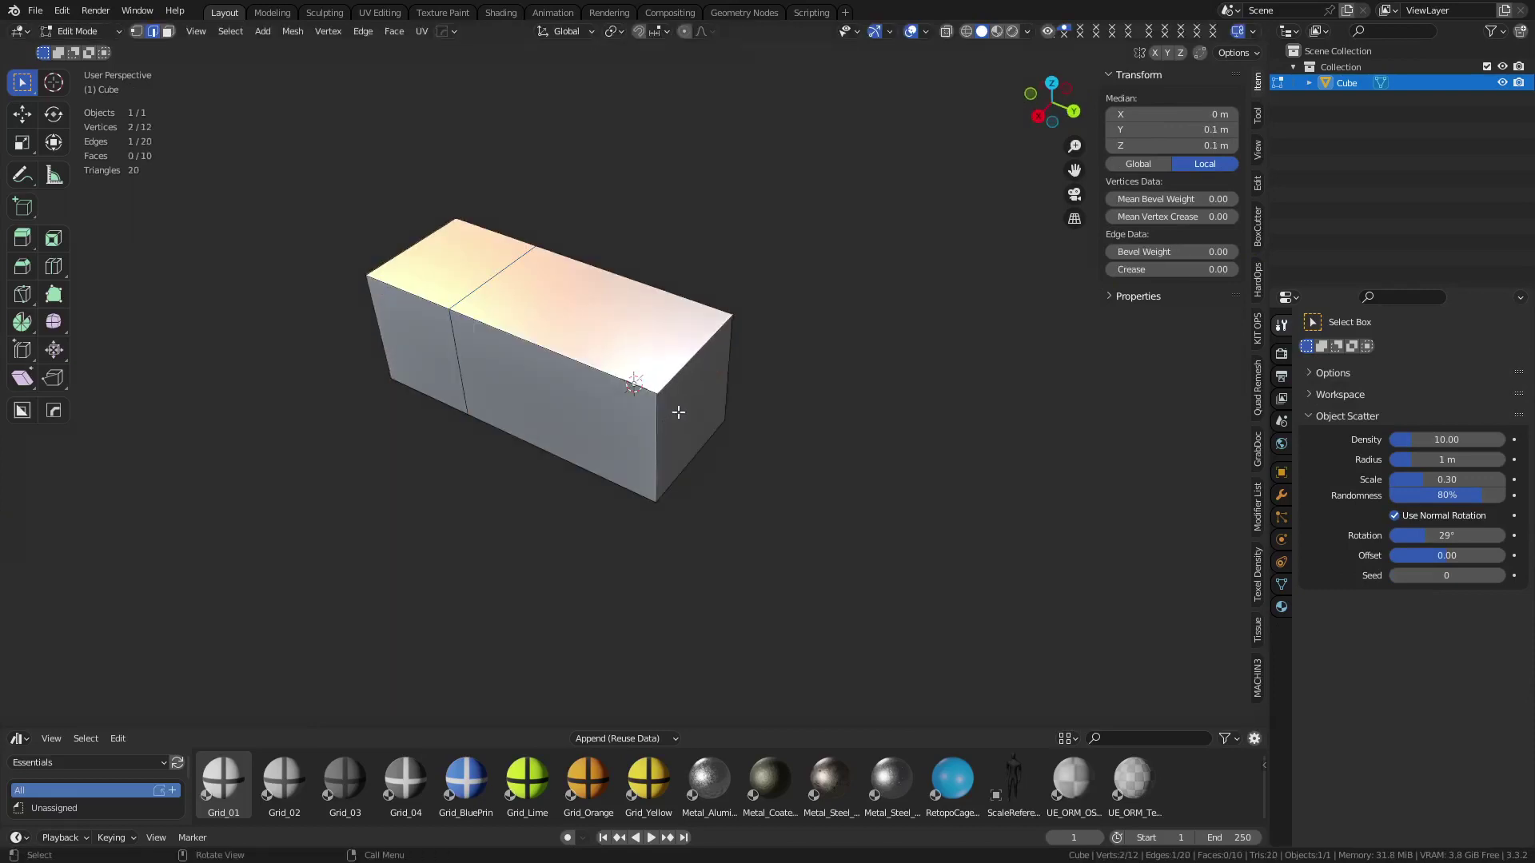
key("3")
left_click(678, 404)
key("e")
left_click(885, 484)
key("s")
right_click(945, 509)
middle_click_drag(944, 510, 782, 431, "shift")
left_click(692, 395, "alt")
key("s")
left_click(1017, 538)
Add a centered loop cut around the body at mid-height and scale it 1.733 along X
middle_click_drag(659, 447, 688, 336)
key("ctrl+r")
left_click(623, 275)
right_click(623, 276)
key("s")
key("x")
left_click(545, 304)
middle_click_drag(691, 367, 697, 386)
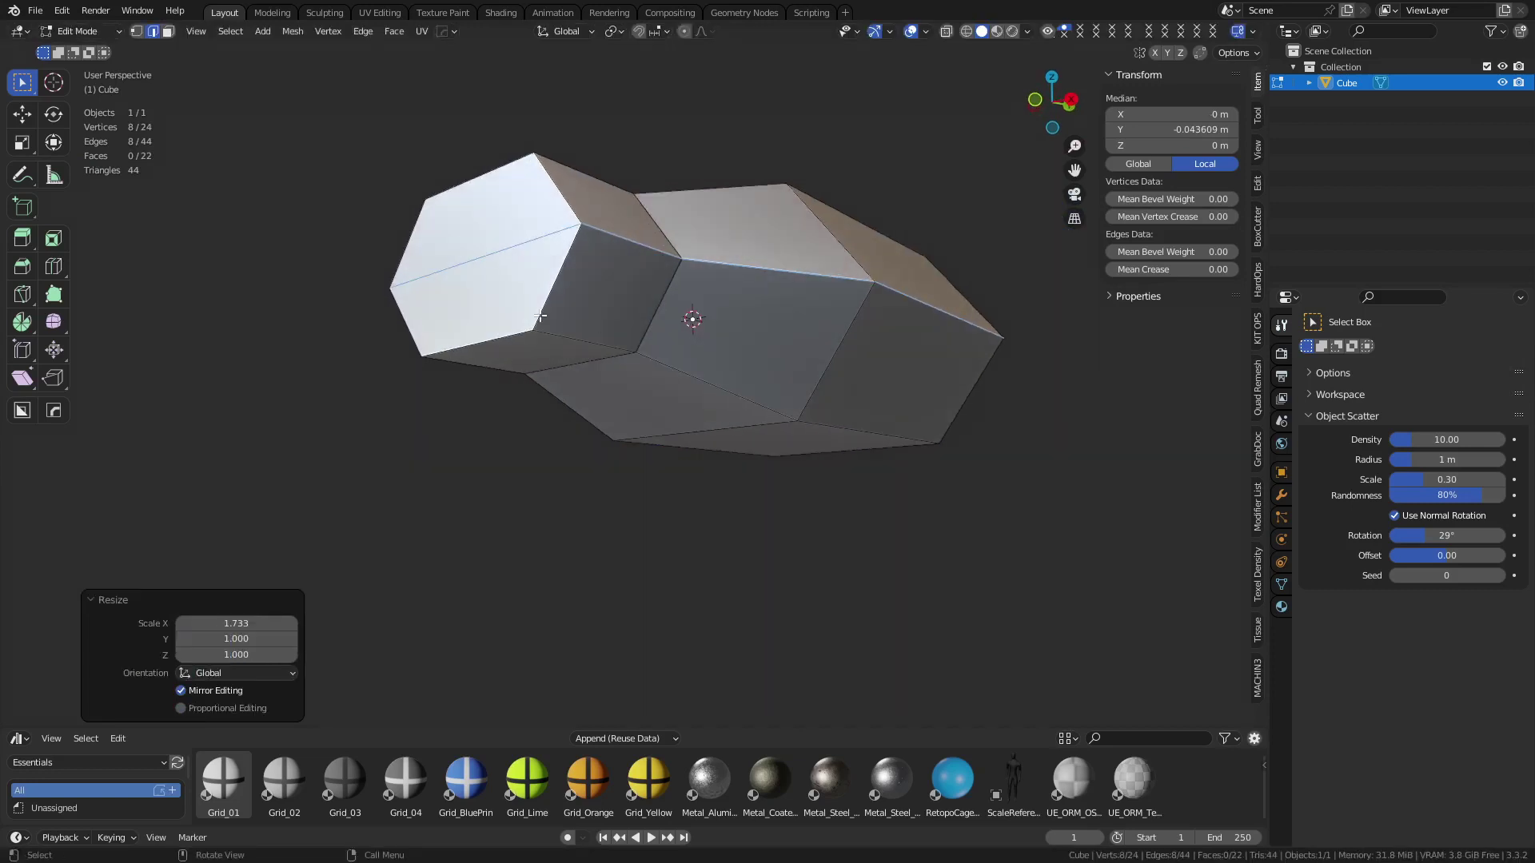
Select the upper and lower lengthwise corner edges on one side and bevel them about 0.0257 m with 8 segments
left_click(544, 318)
left_click(560, 330)
left_click(902, 435, "ctrl")
mouse_move(902, 435)
middle_mouse_down()
mouse_move(866, 441)
mouse_move(888, 423)
middle_mouse_up()
left_click(507, 283, "shift")
left_click(863, 204, "ctrl")
key("ctrl+b")
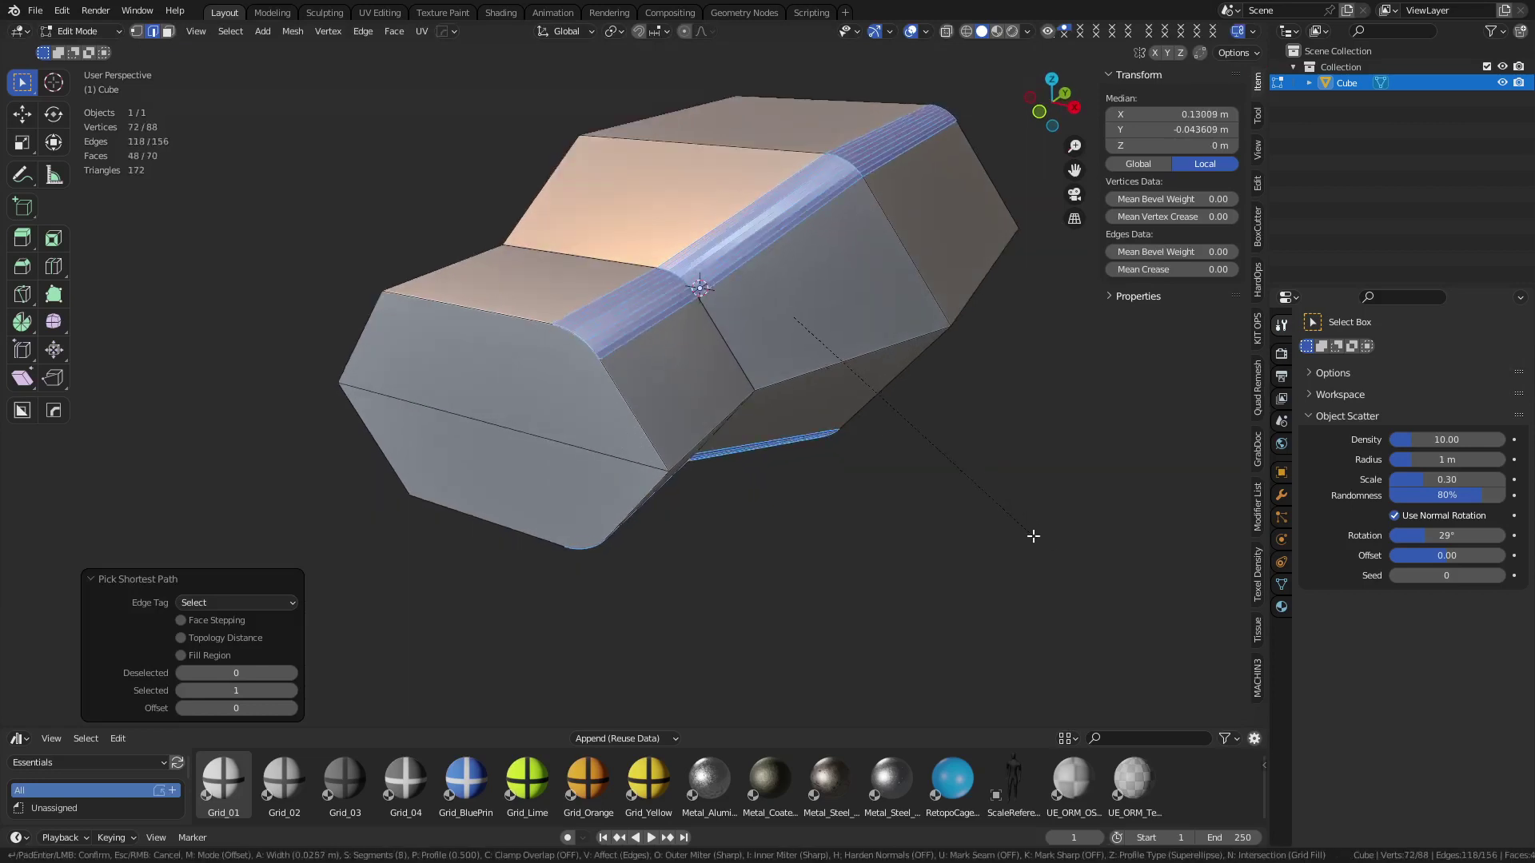
left_click(1033, 536)
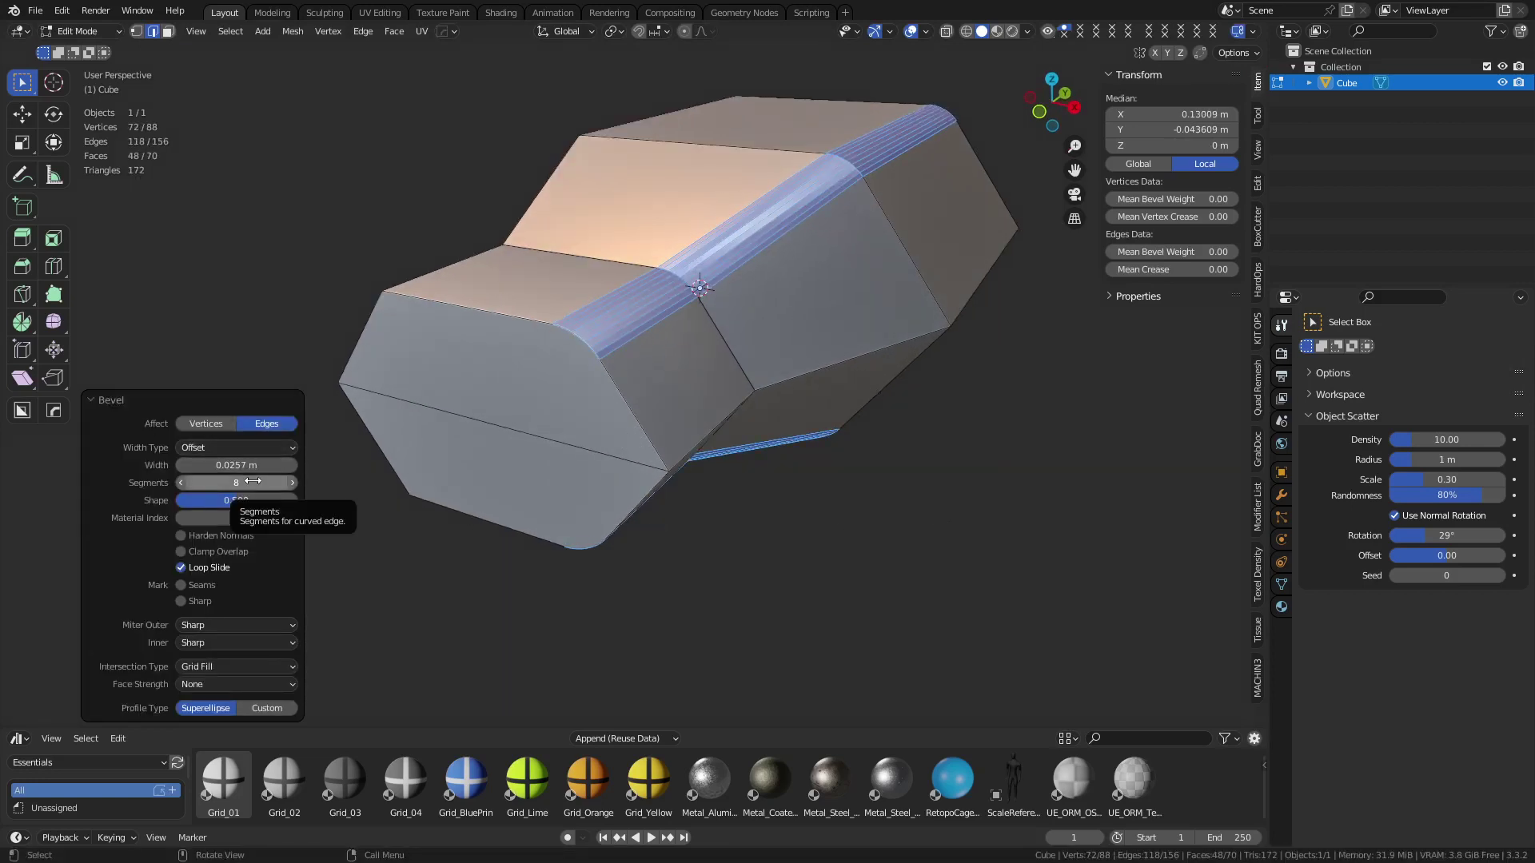
Select both faces of the narrow end and bevel their border edges about 0.0184 m with 8 segments
key("3")
left_click(524, 400)
middle_click_drag(578, 472, 579, 427)
left_click(536, 403, "shift")
key("2")
key("ctrl+b")
left_click(990, 412)
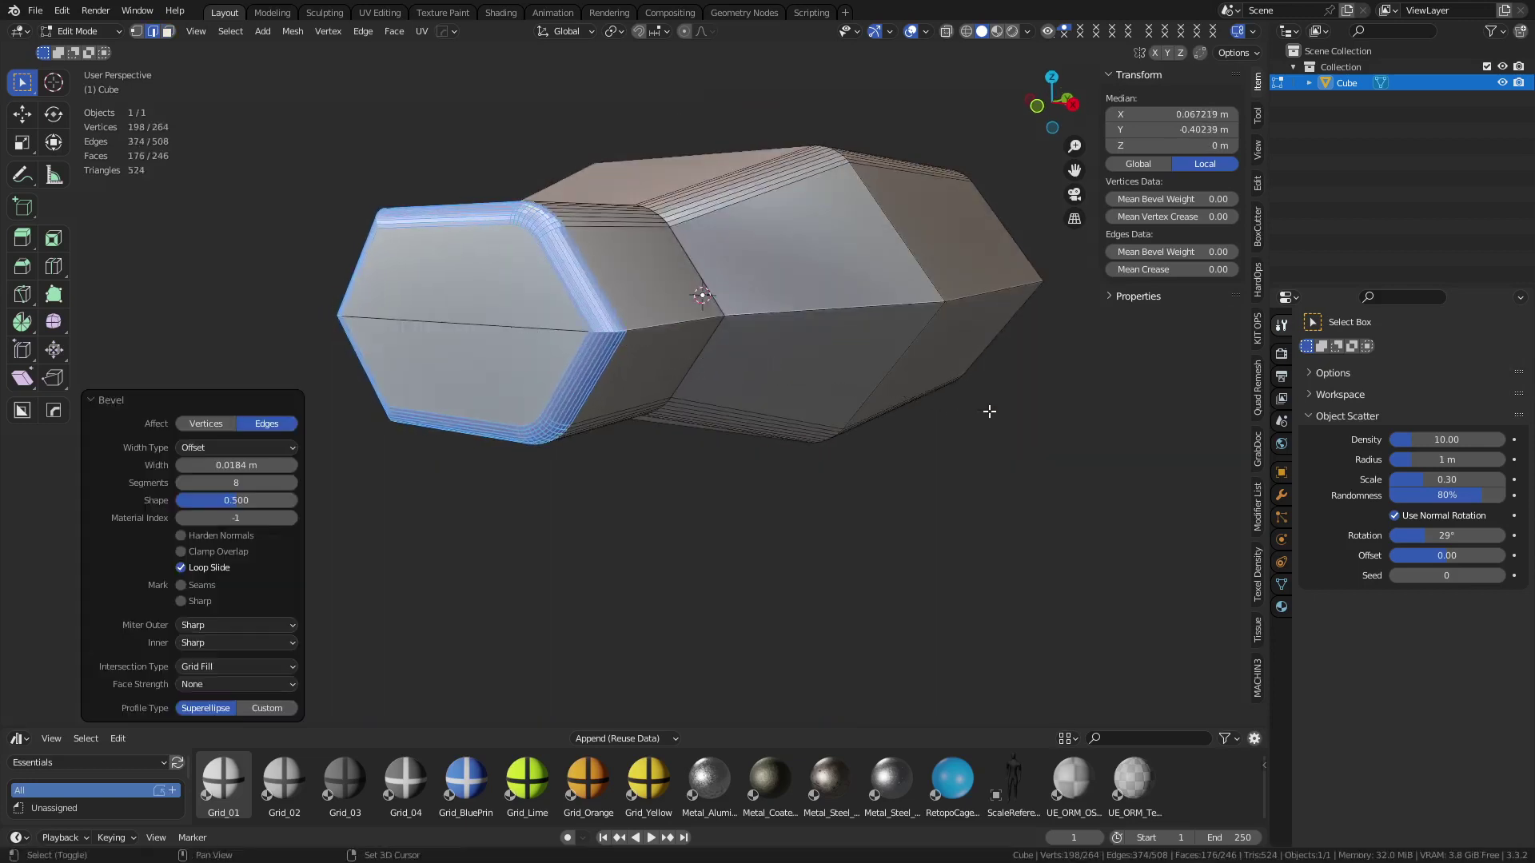
Bevel the mid-height edge loop about 0.0133 m, and bevel the edge loop around the body's widest section
left_click(685, 322, "alt")
key("ctrl+b")
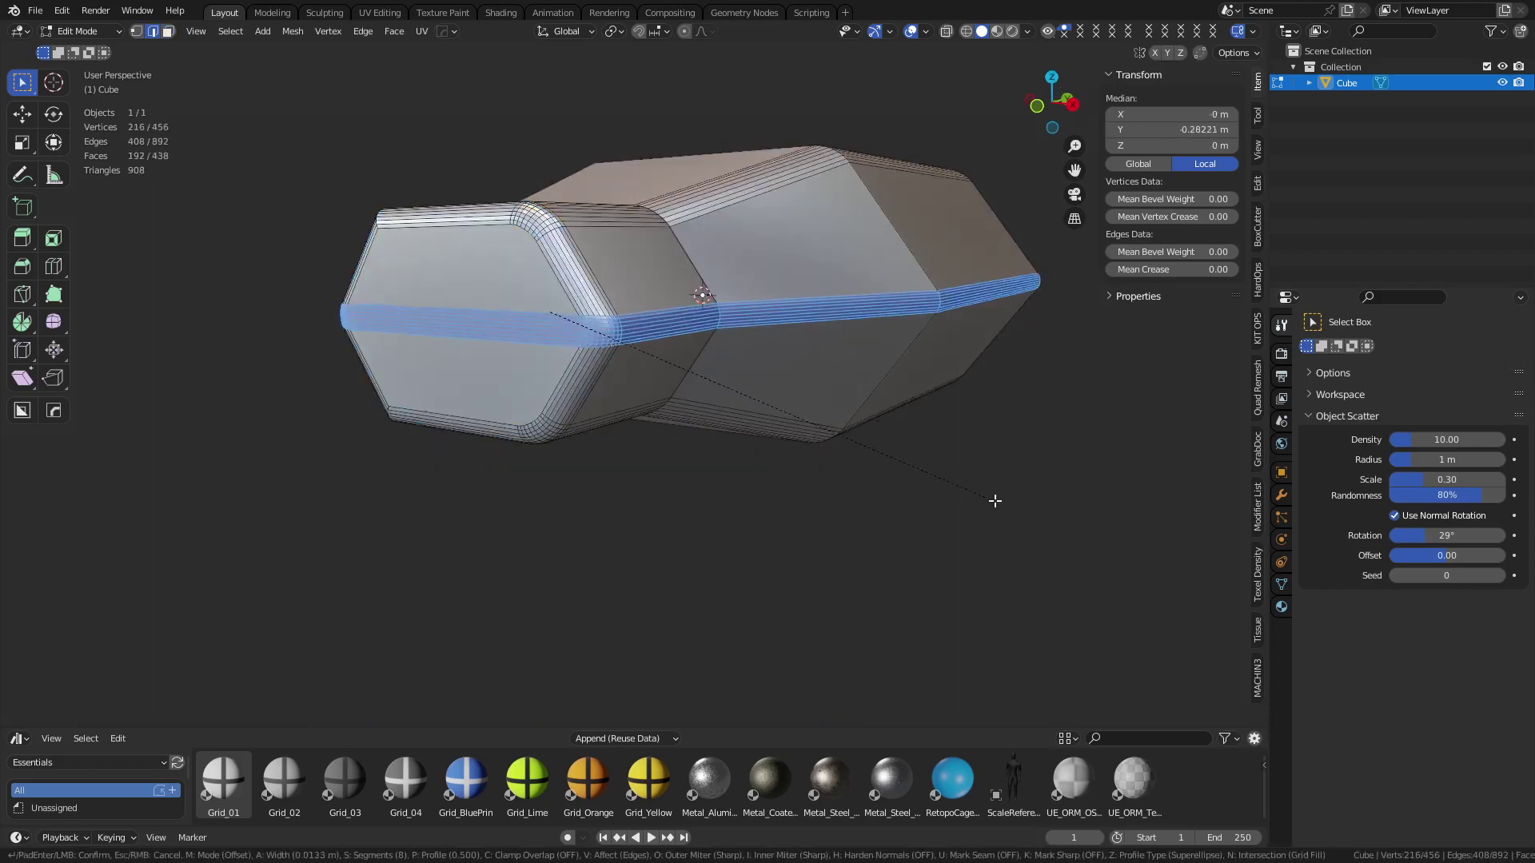
left_click(993, 501)
middle_click_drag(994, 501, 528, 466)
left_click(833, 333, "alt")
key("ctrl+b")
left_click(990, 398)
Bevel the border edges of the wide end about 0.00884 m with 8 segments and Loop Slide turned off
middle_click_drag(802, 405, 675, 398)
key("3")
left_click(679, 326)
left_click(730, 406, "ctrl")
key("2")
key("ctrl+b")
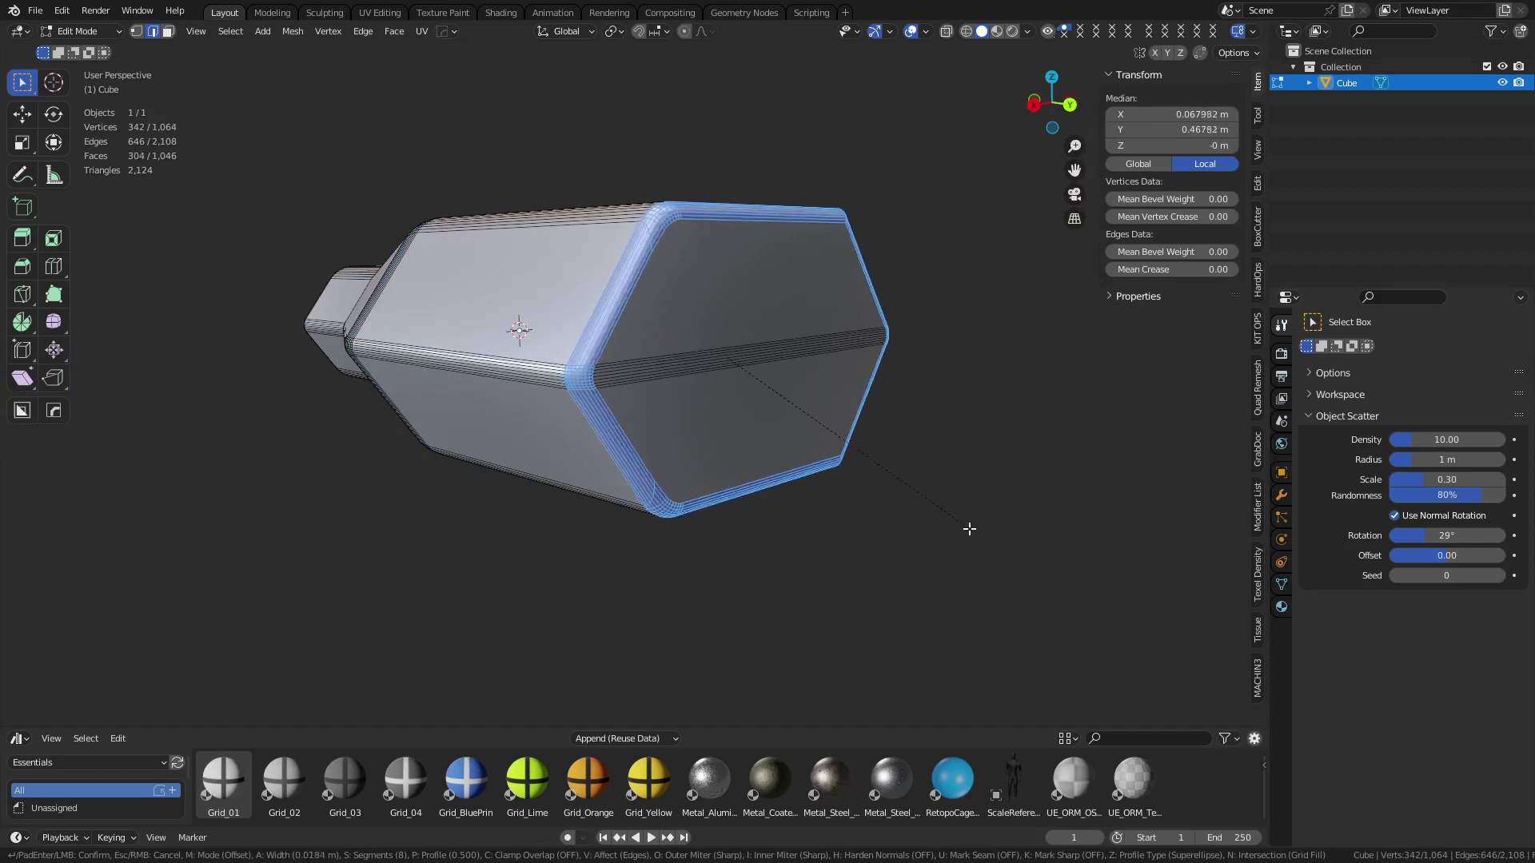
left_click(884, 500)
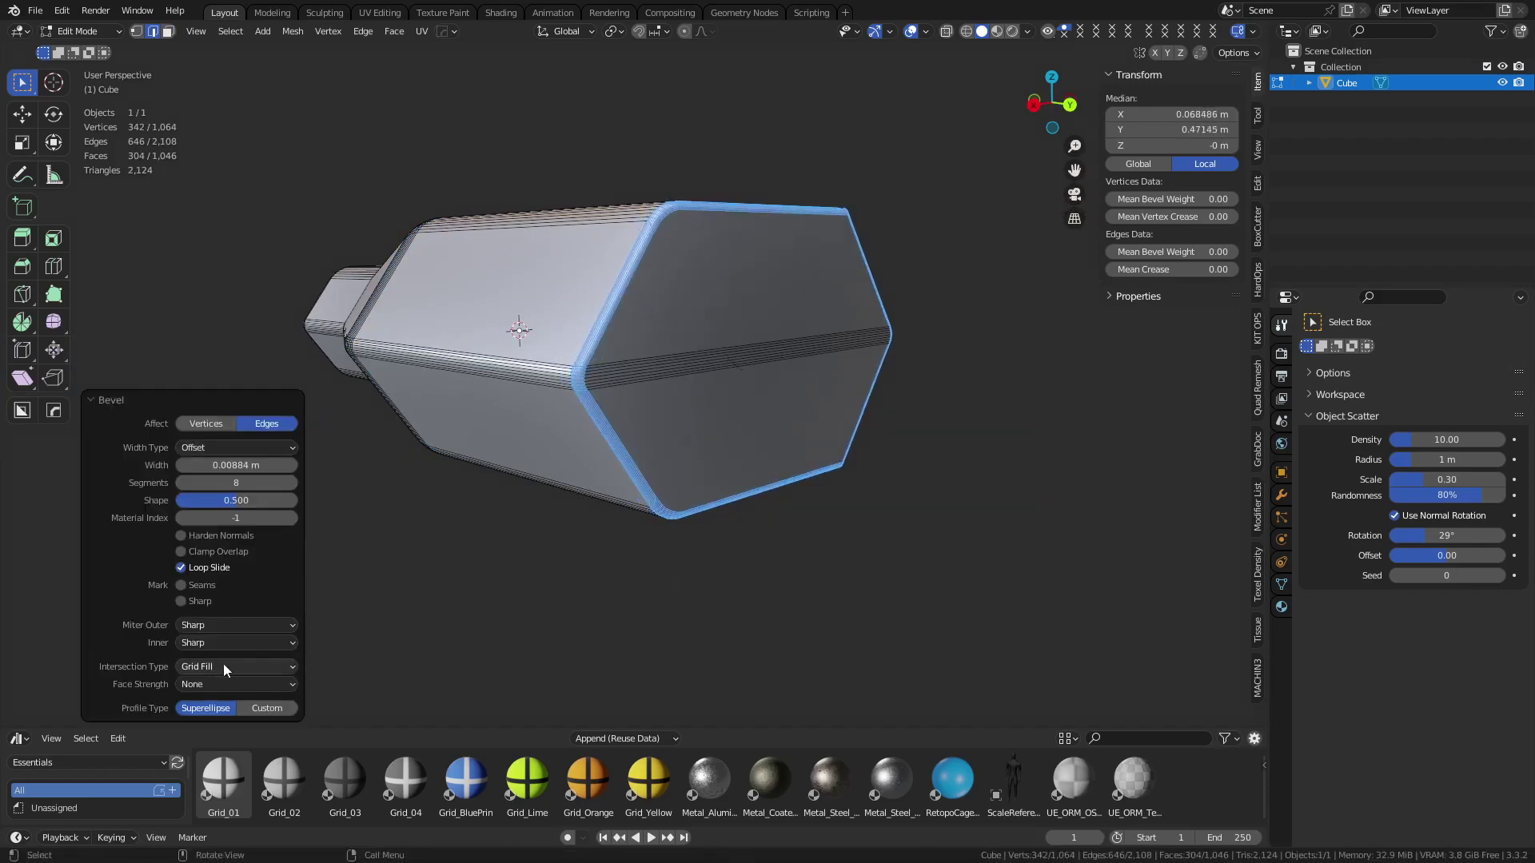
left_click(182, 568)
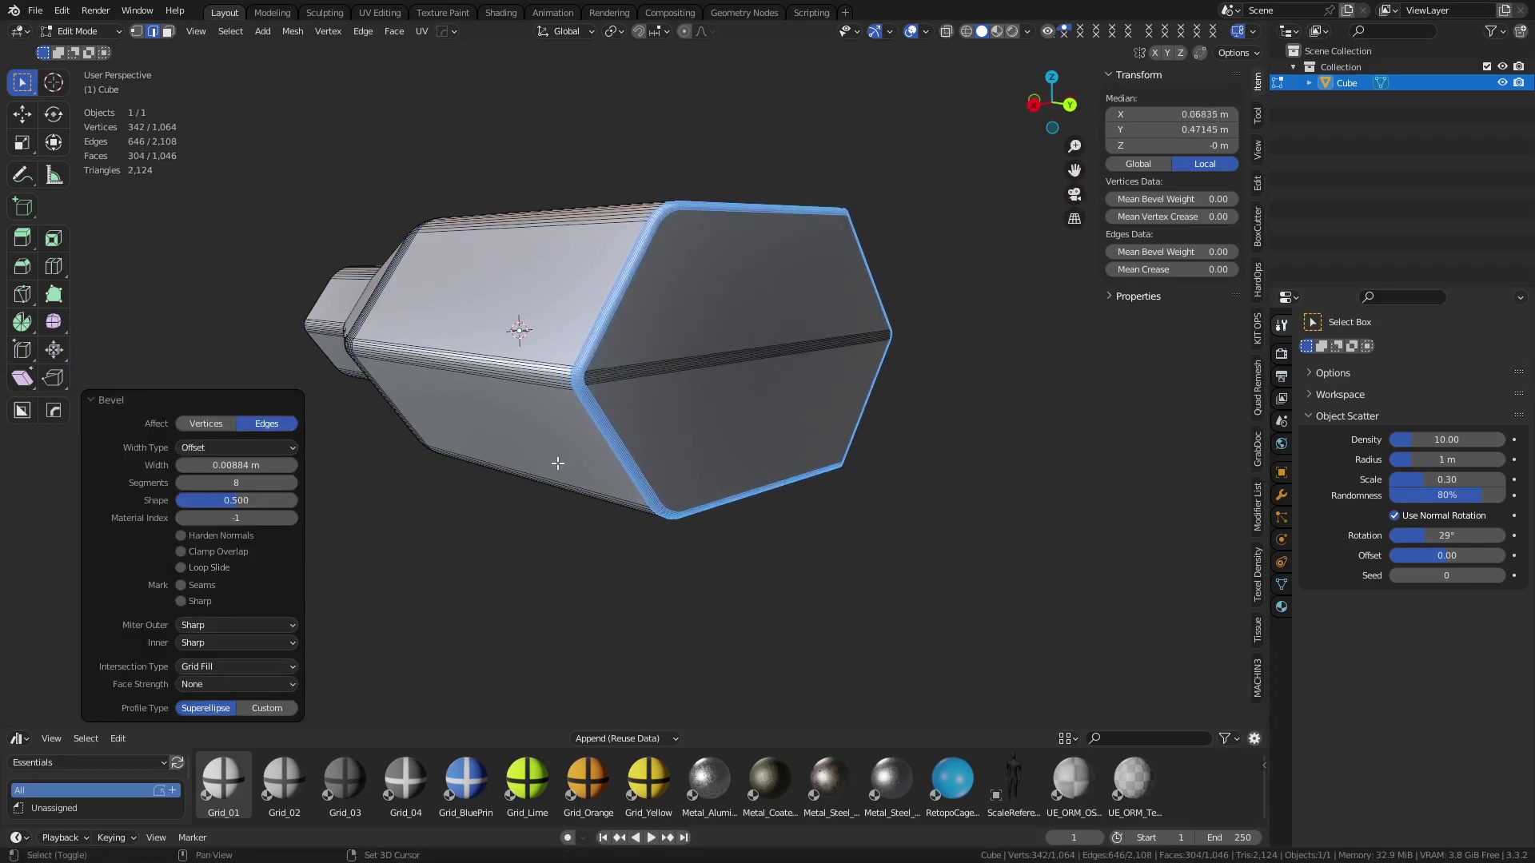
Symmetrize the whole mesh to mirror the bevels onto the opposite side
middle_click_drag(584, 458, 551, 439)
key("a")
key("alt+x")
Shade the object smooth with Auto Smooth and open its mesh Normals settings
key("ctrl+Tab")
left_click(293, 449)
left_click(583, 376)
right_click(583, 377)
left_click(584, 380)
left_click(1281, 584)
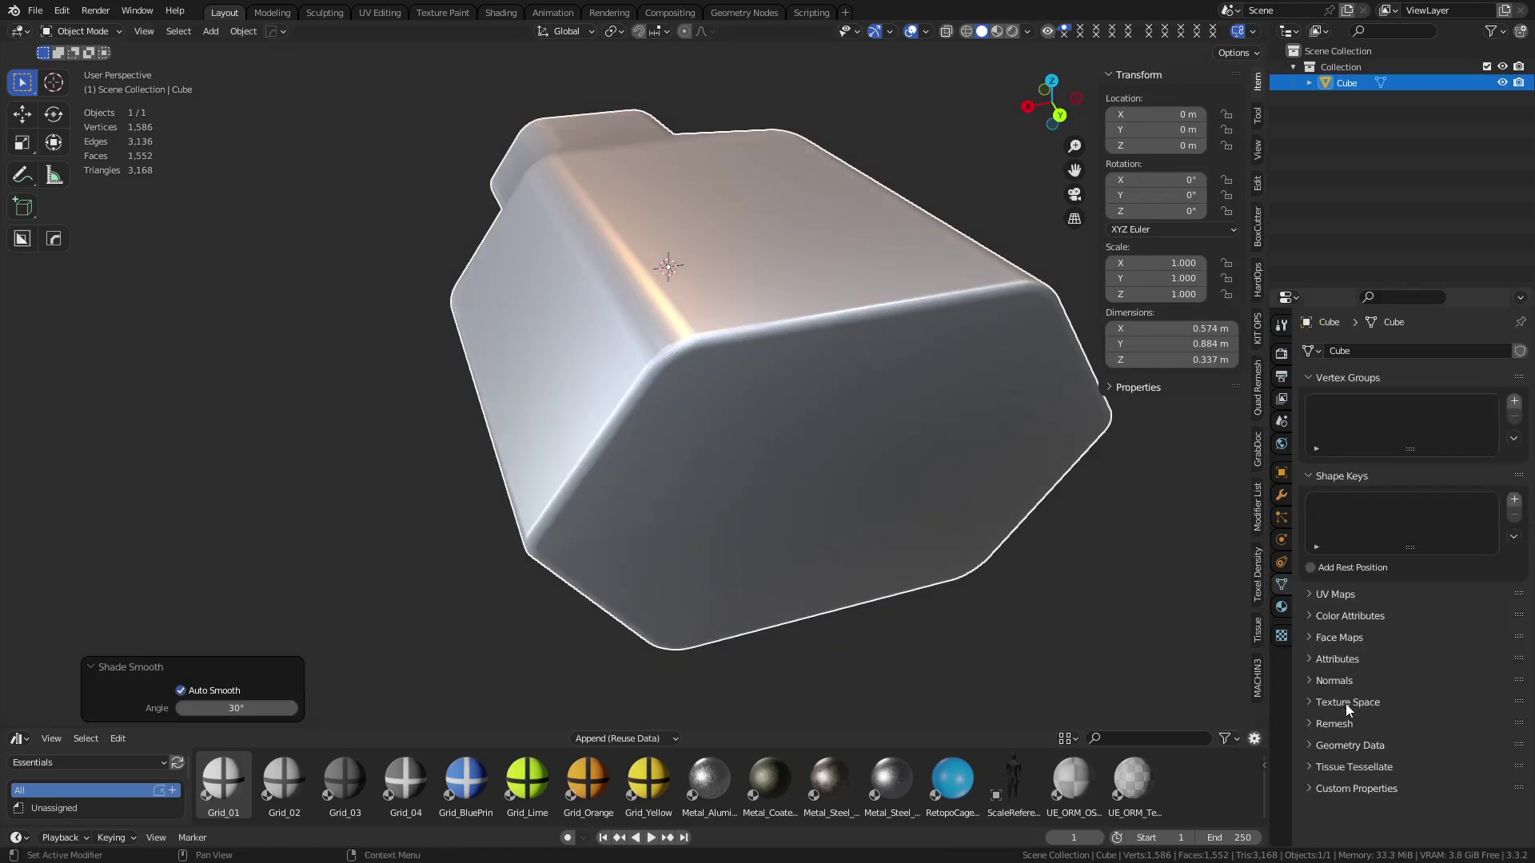
left_click(1334, 680)
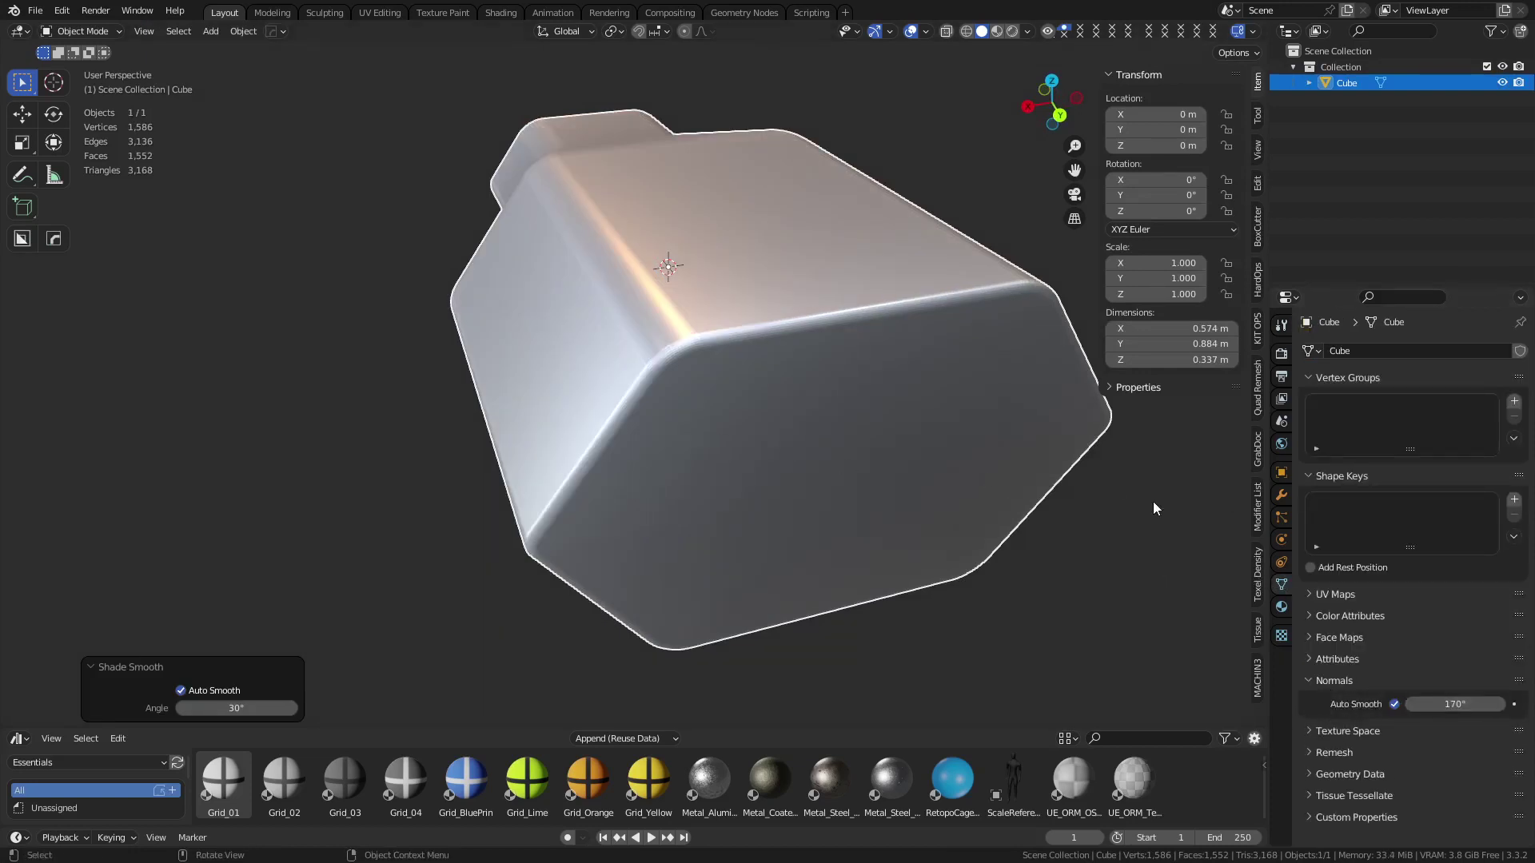
right_click(919, 423)
Add a Weighted Normal modifier with Keep Sharp turned off and Weight set to 100
left_click(1281, 495)
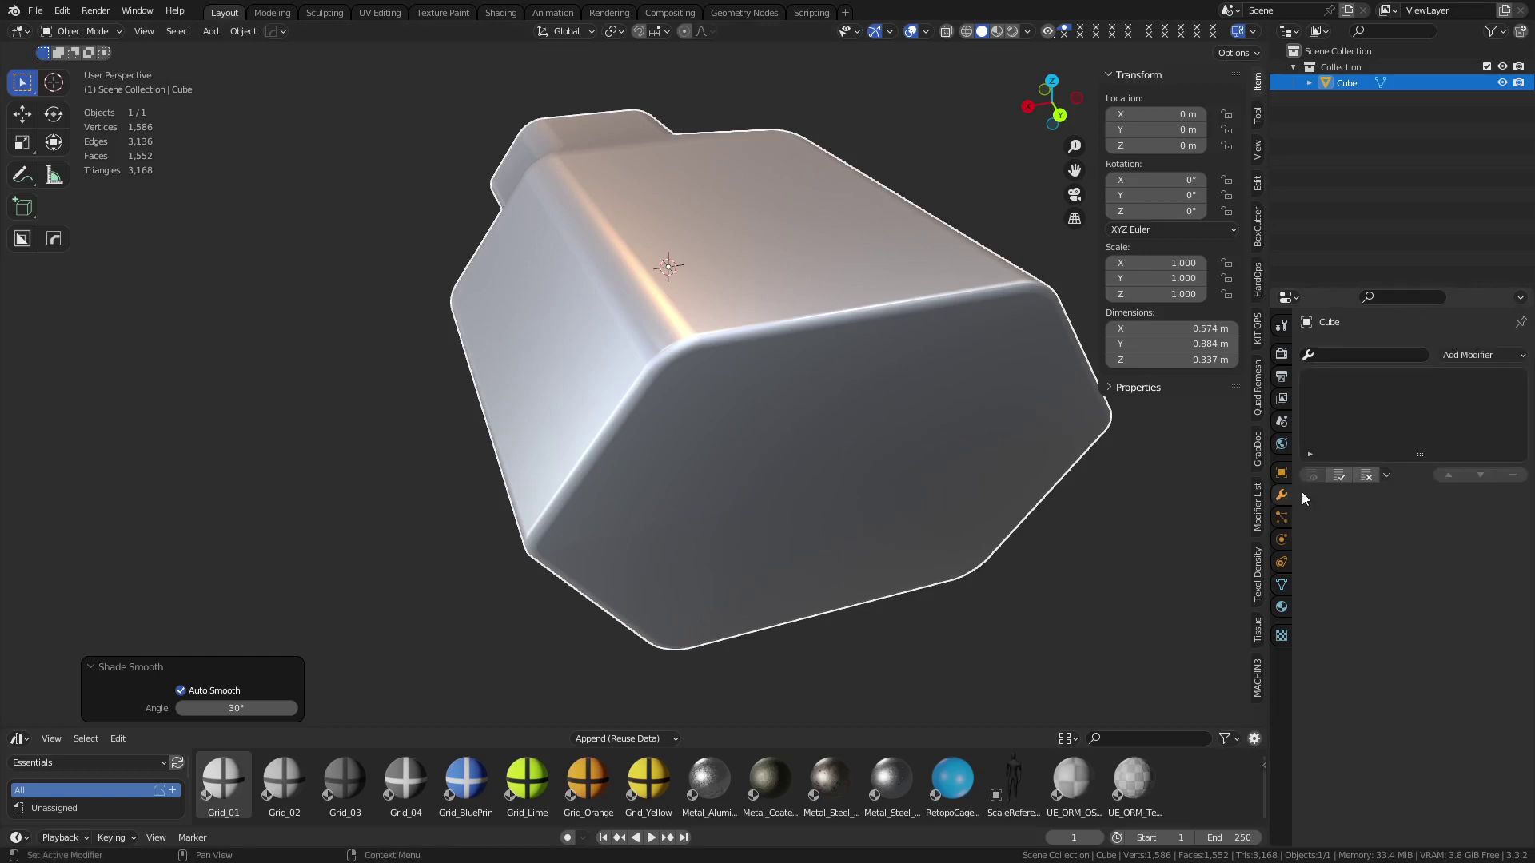
key("q")
left_click(888, 385)
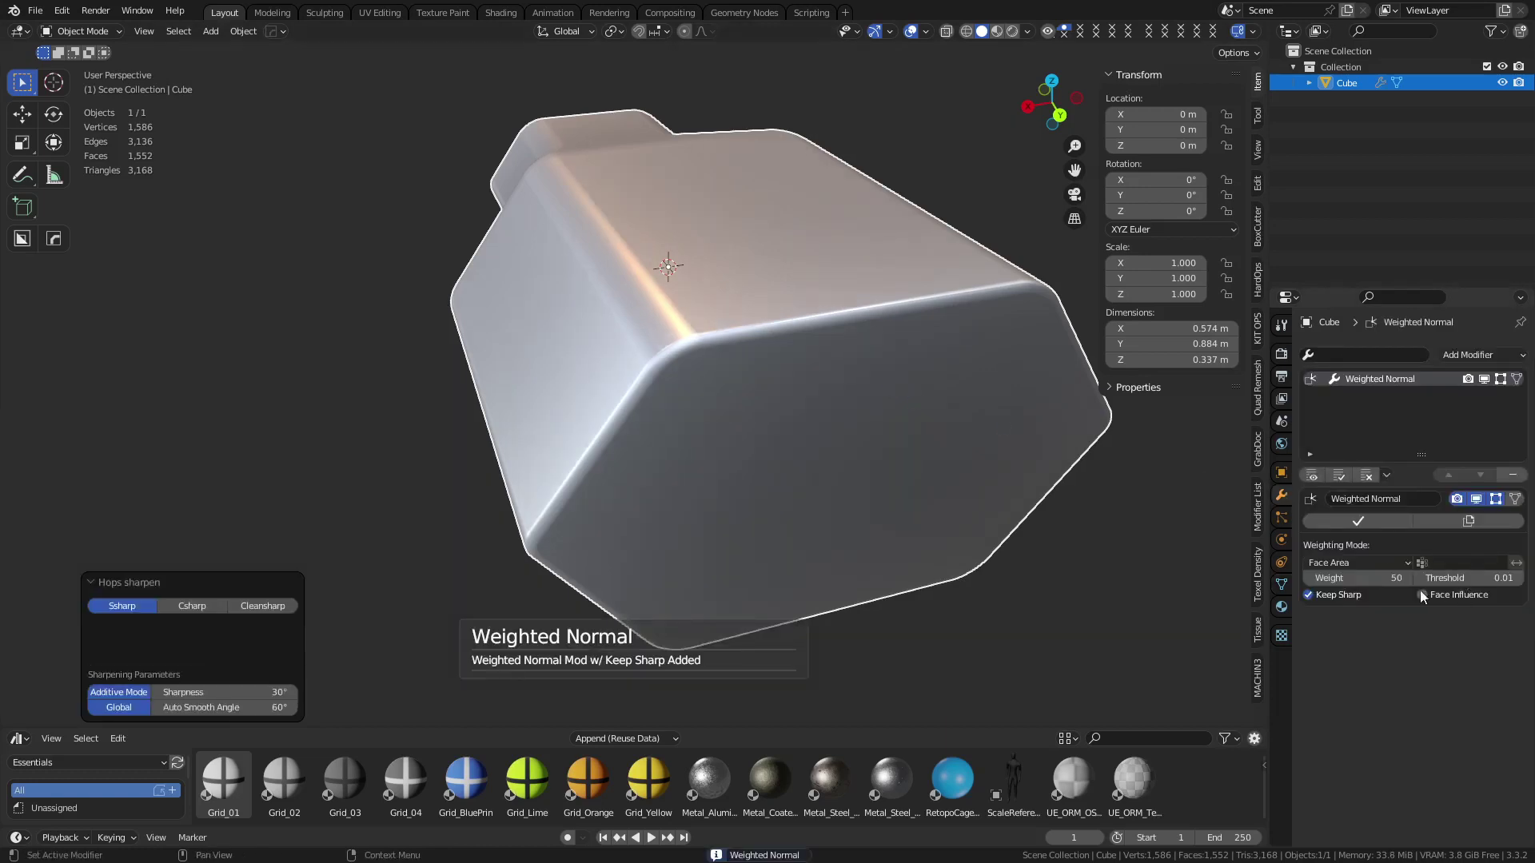
left_click(1321, 597)
left_click_drag(1370, 578, 1413, 579)
Bevel the edge loop where the narrow neck meets the flared body about 0.012 m with 8 segments
middle_click_drag(431, 357, 598, 445)
key("Tab")
scroll(614, 425, "up", 3)
left_click(587, 384, "alt")
key("ctrl+b")
left_click(942, 521)
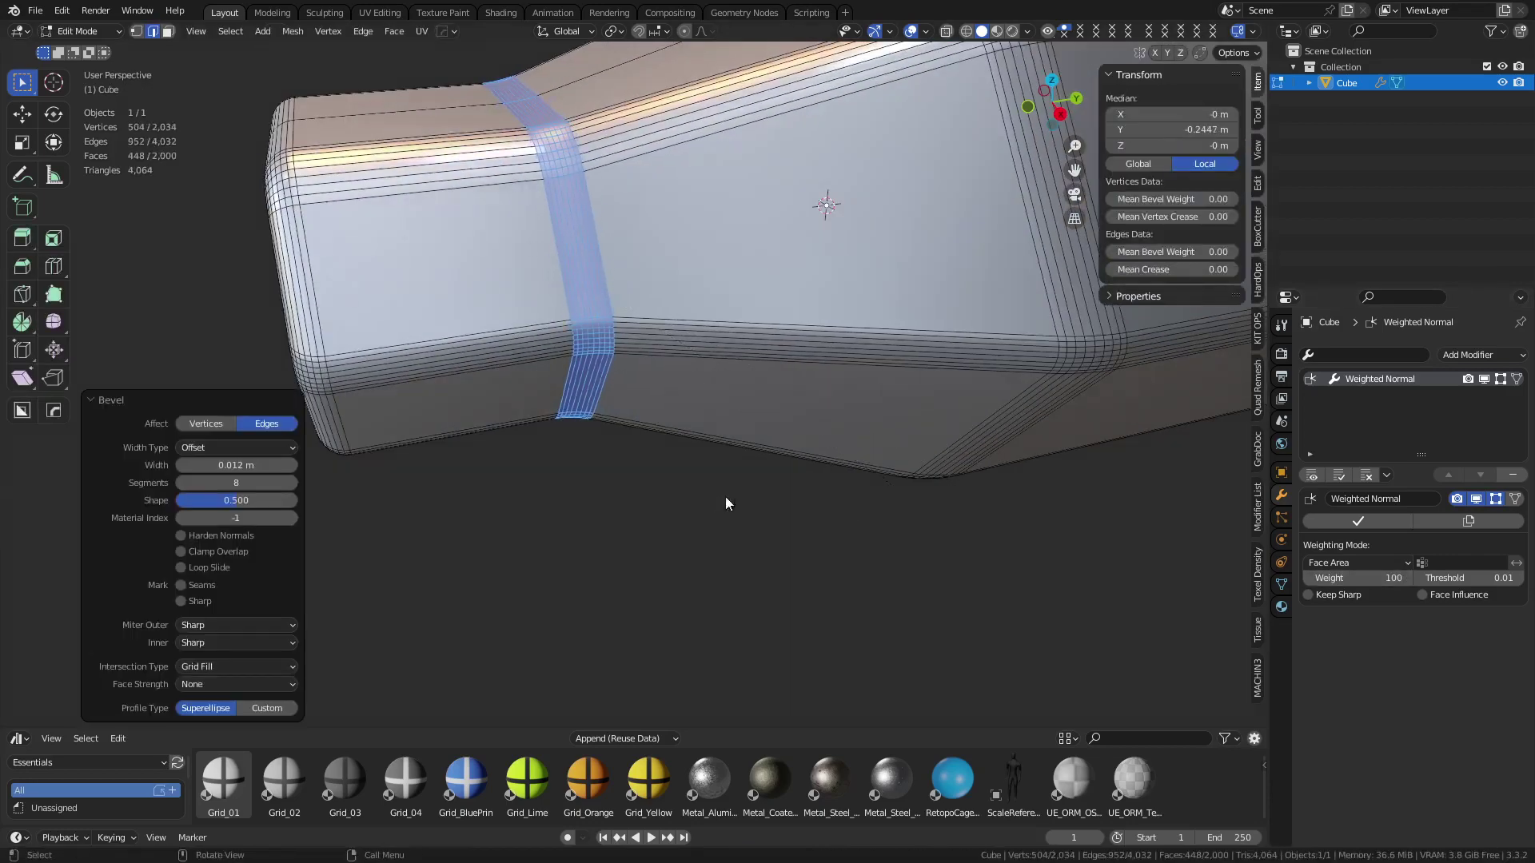
Try to unbevel the full ring of bevel faces around the neck with MESHmachine's Unbevel
left_click(659, 540)
left_click(659, 541)
scroll(786, 469, "down", 2)
middle_click_drag(785, 468, 651, 463, "shift")
scroll(668, 292, "up", 4)
key("ctrl+Tab")
key("ctrl+Tab")
key("Tab")
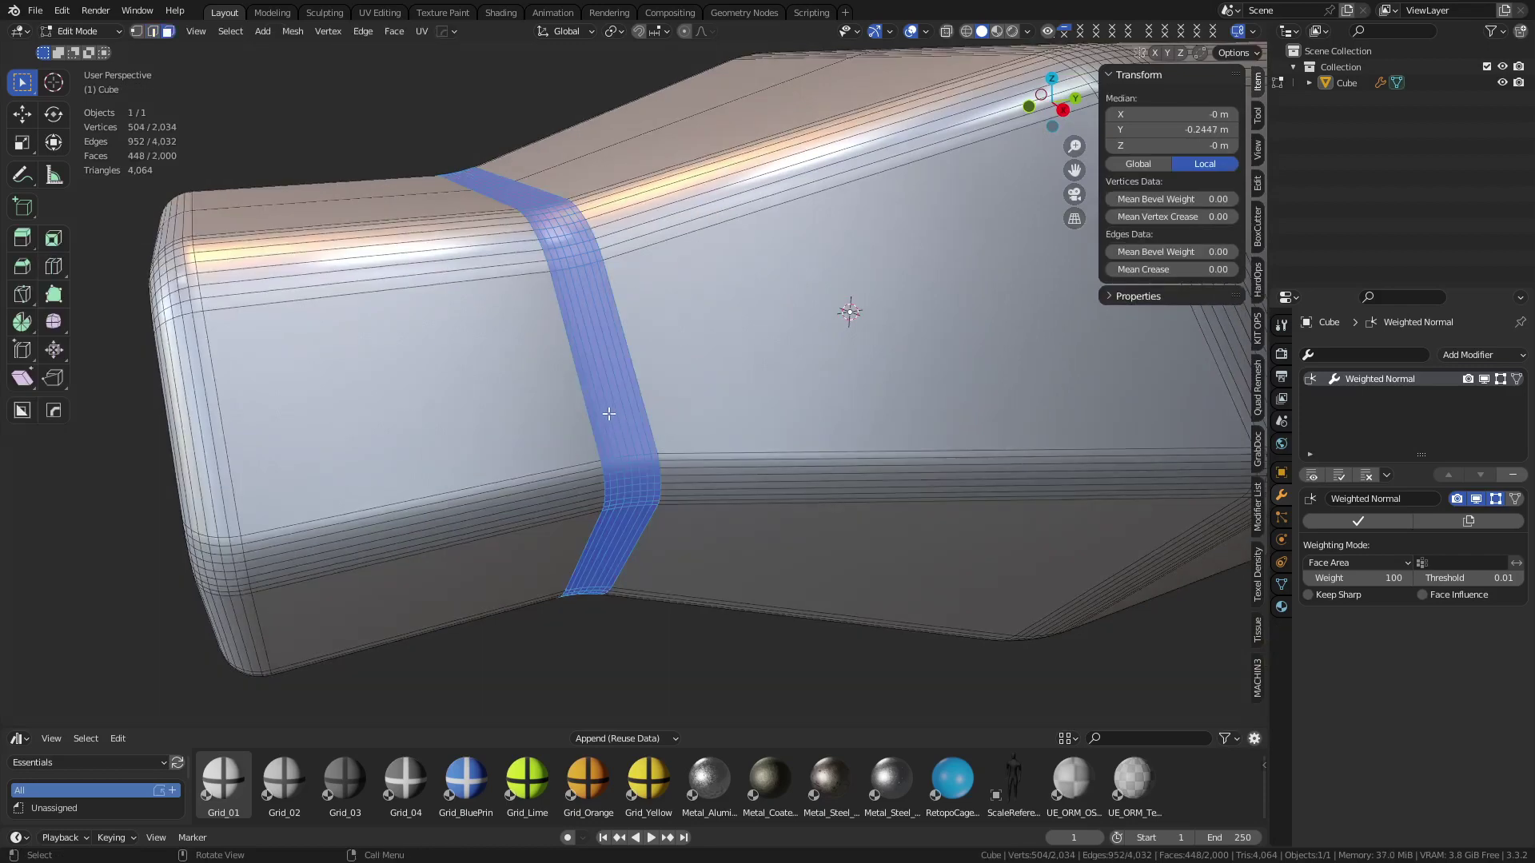
key("y")
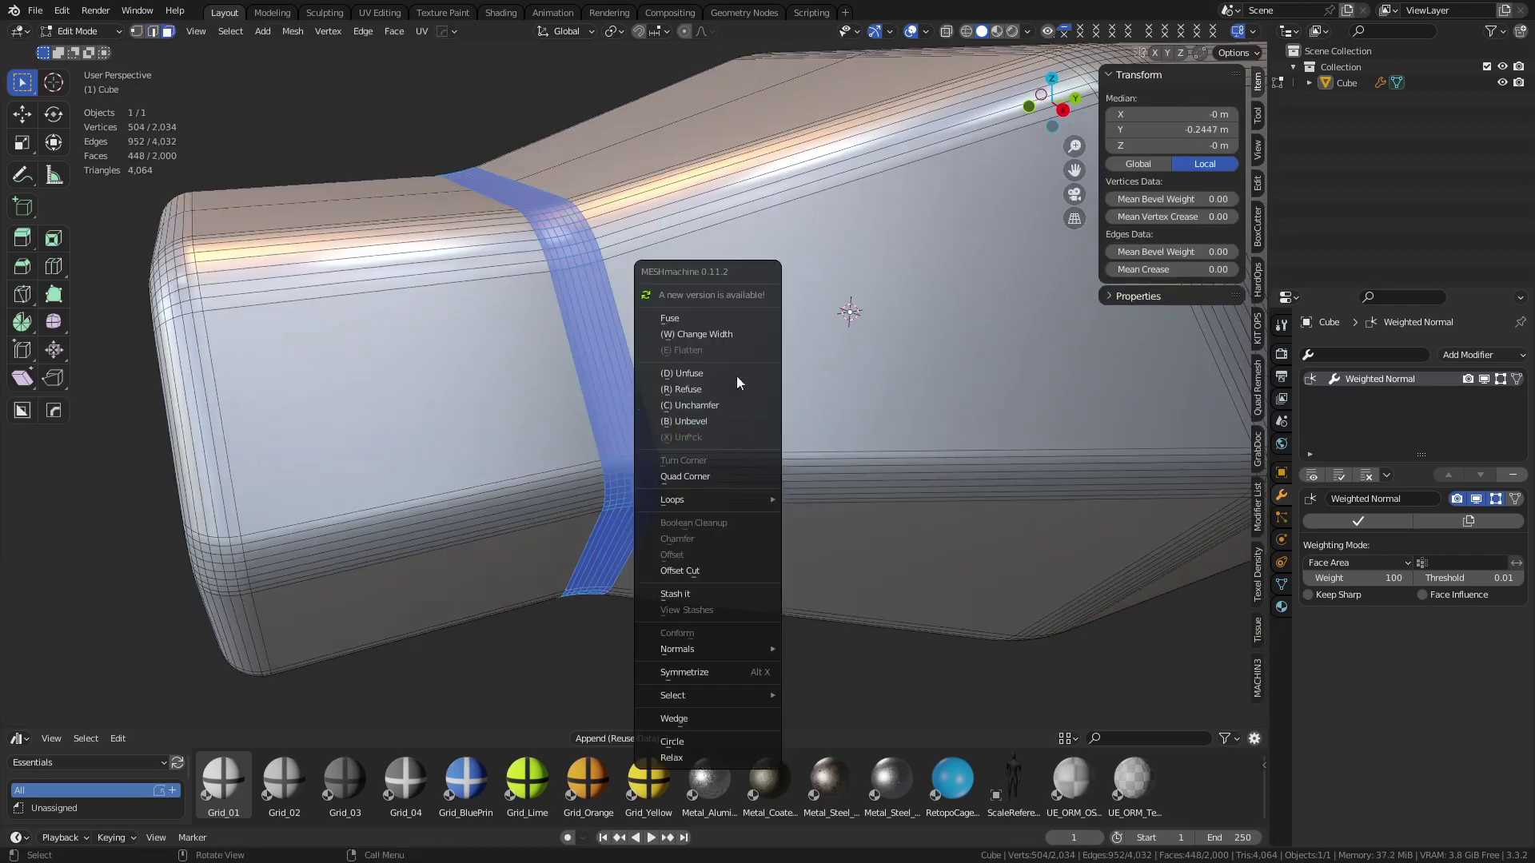
left_click(729, 421)
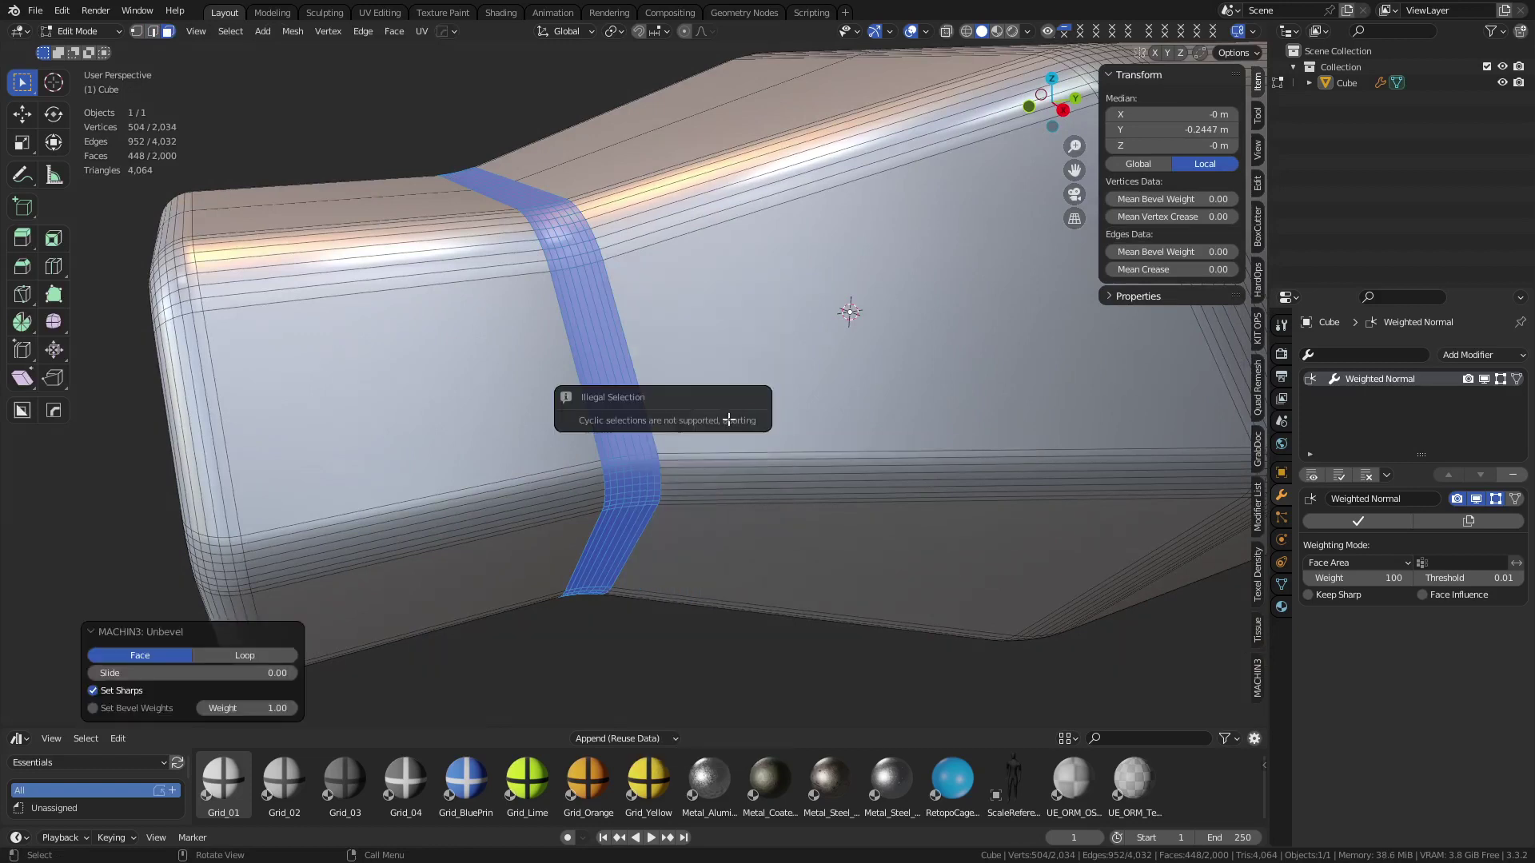
Select one strip of faces across the neck bevel and apply Unbevel with Set Sharps turned off
left_click(617, 412)
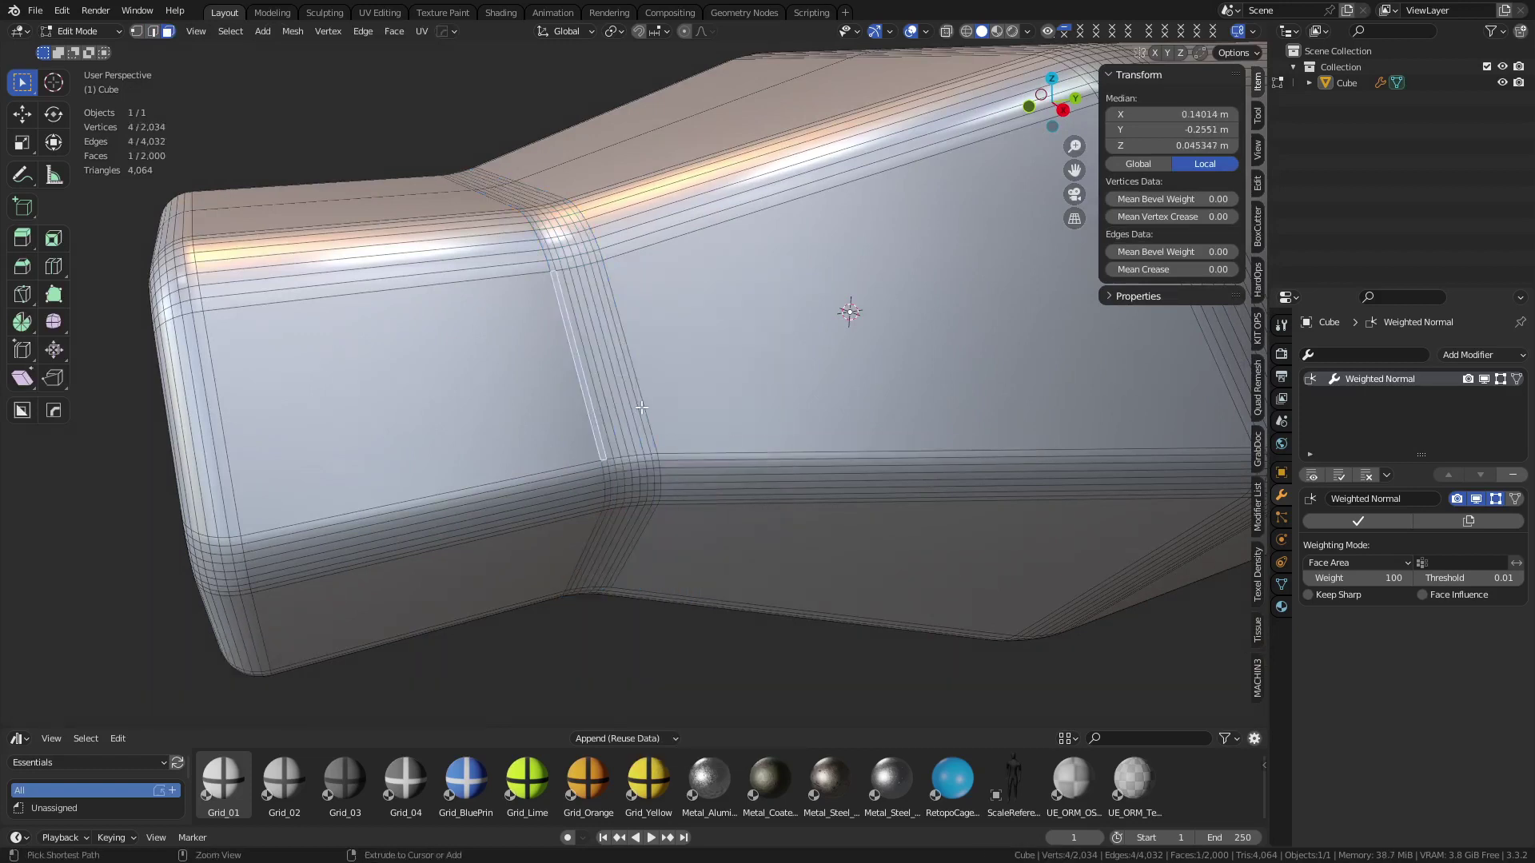
left_click(642, 408, "ctrl")
key("y")
left_click(918, 370)
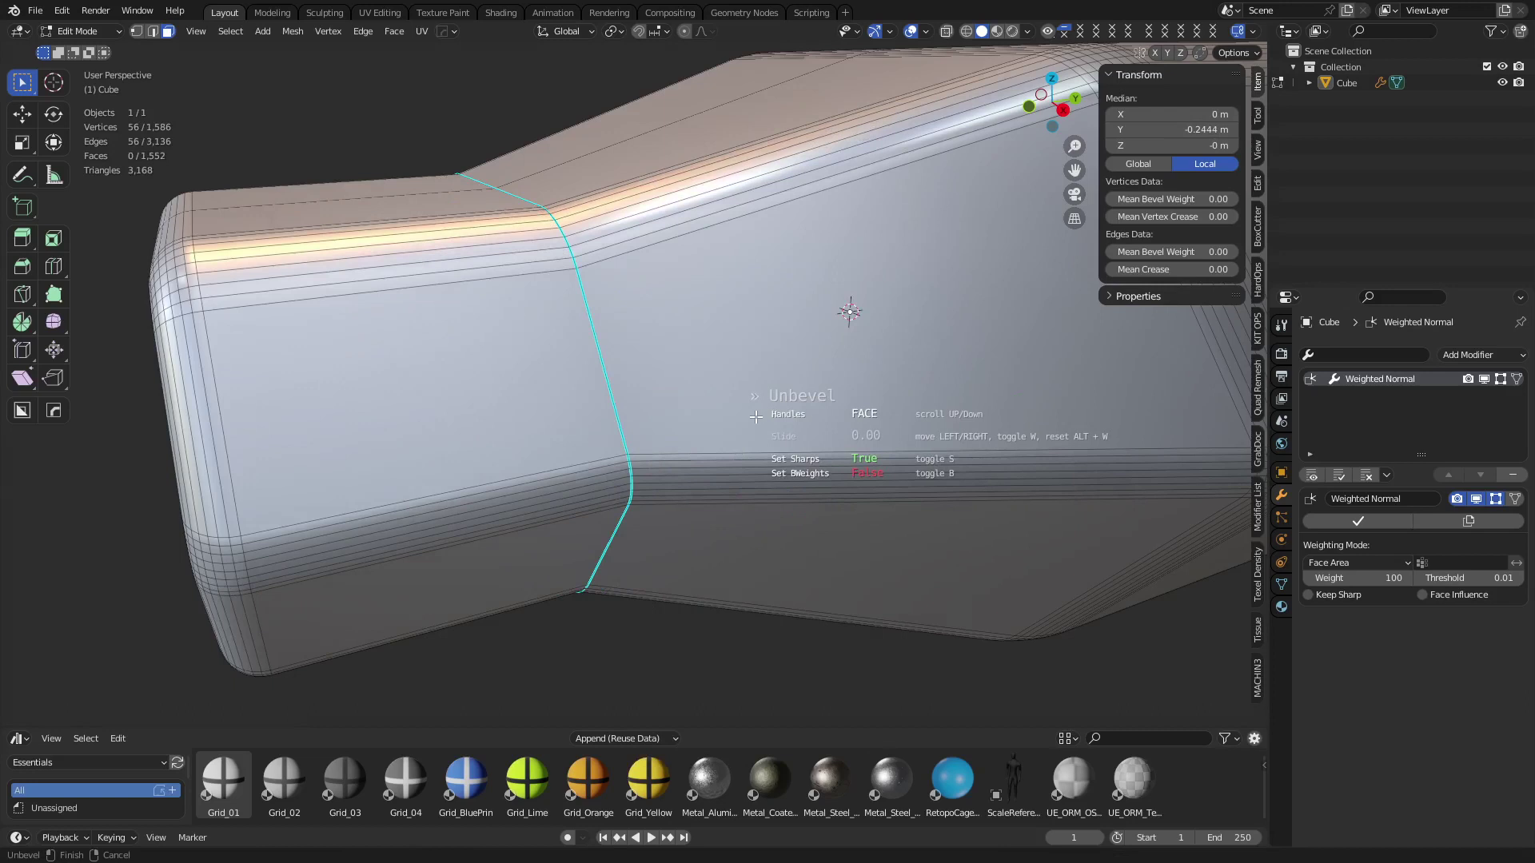
key("s")
left_click(756, 416)
Bevel the restored neck edge loop about 0.0149 m with 8 segments and a profile shape of 0.7
middle_click_drag(695, 429, 765, 419)
key("ctrl+b")
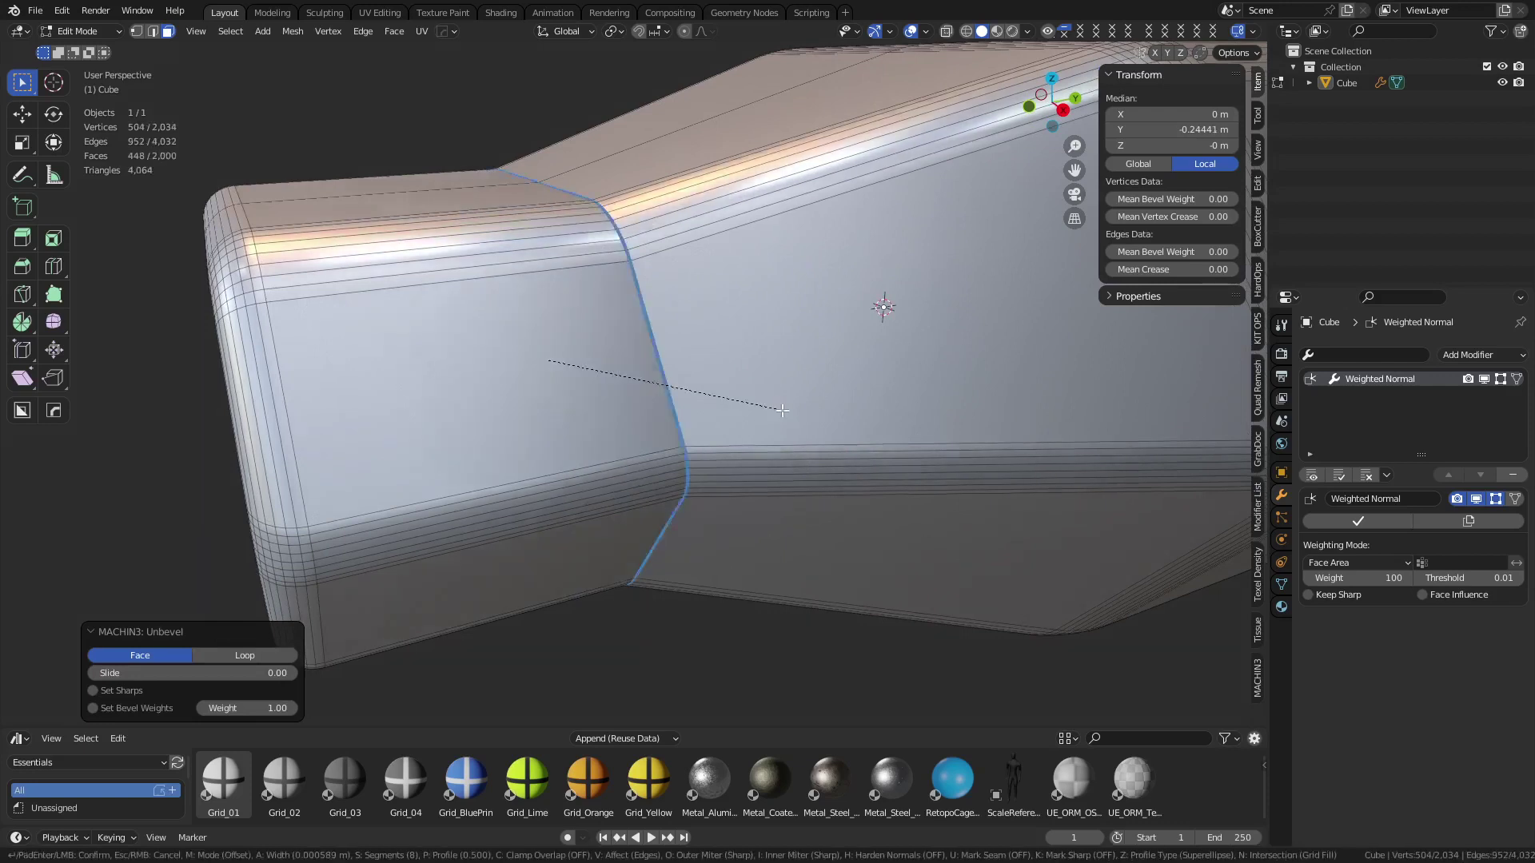
left_click(771, 412)
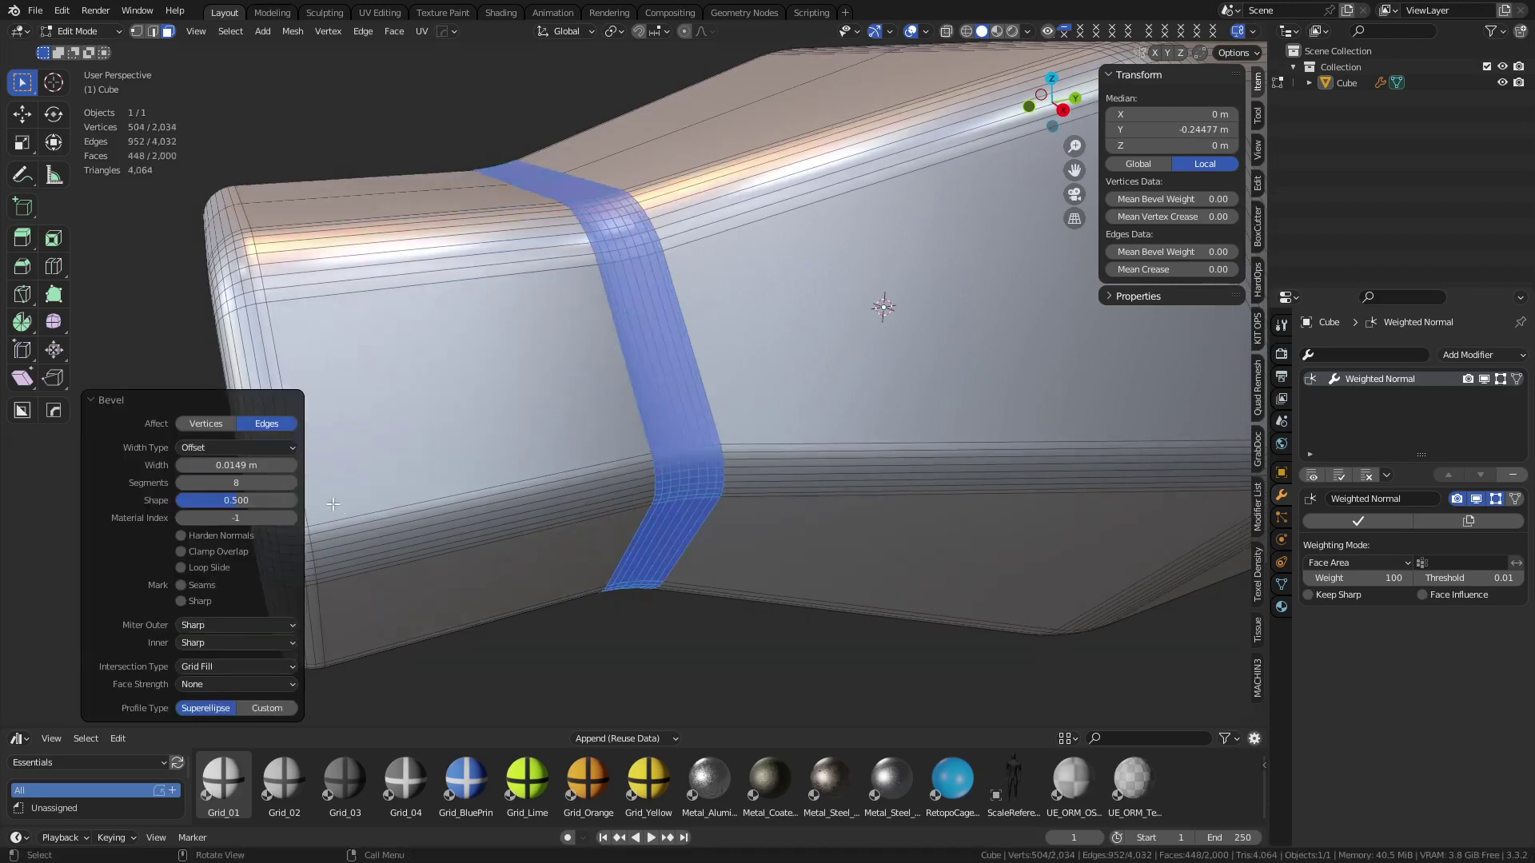
left_click(247, 503)
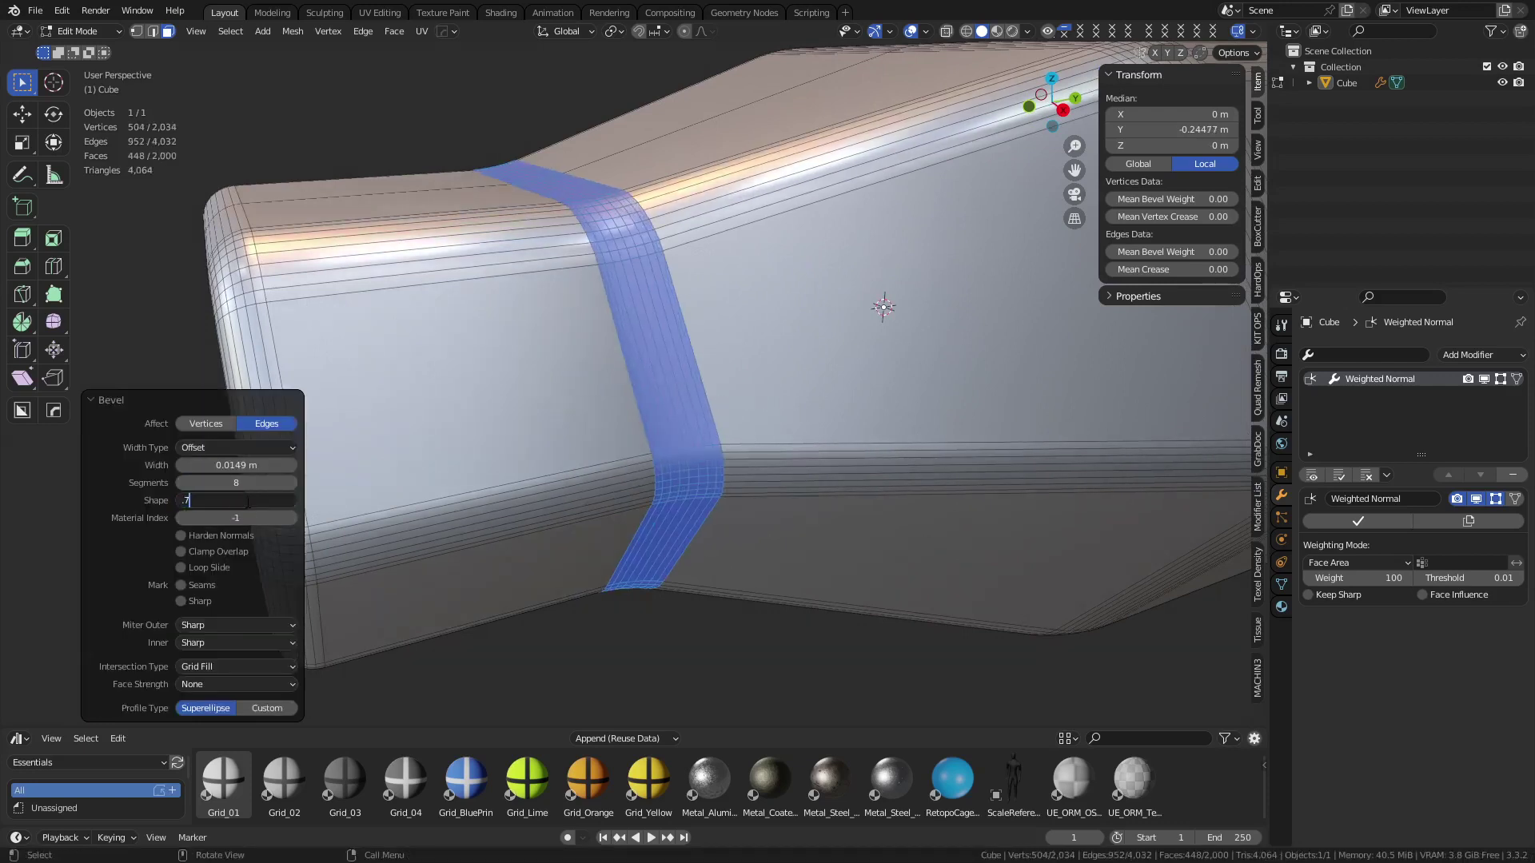
key("Return")
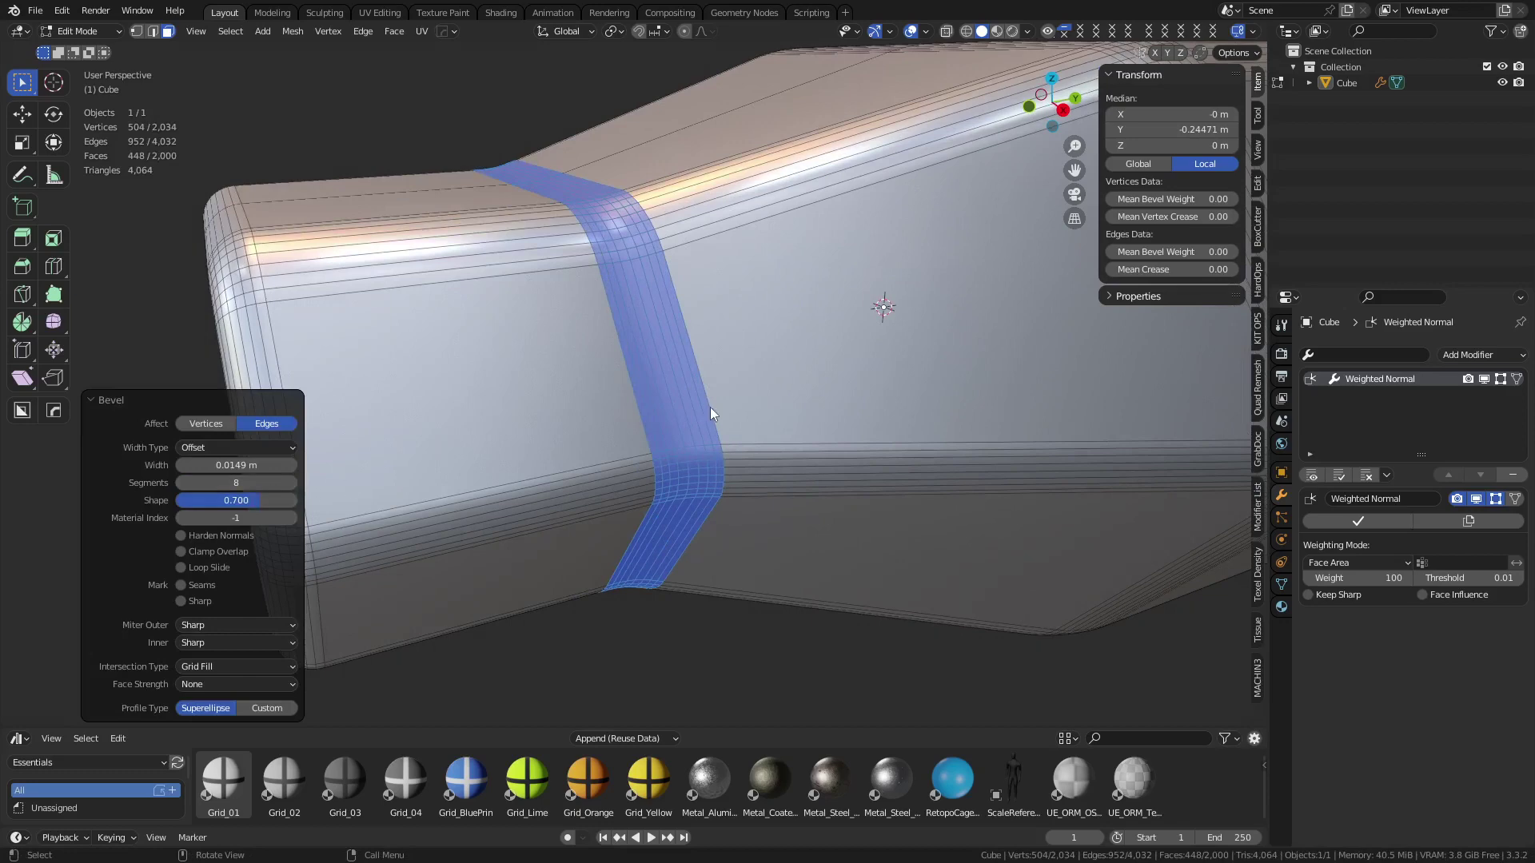
Compare the neck bevel's curvature from the side by setting its shape to 0.5 and back to 0.7
middle_click_drag(673, 352, 669, 500)
scroll(670, 501, "up", 12)
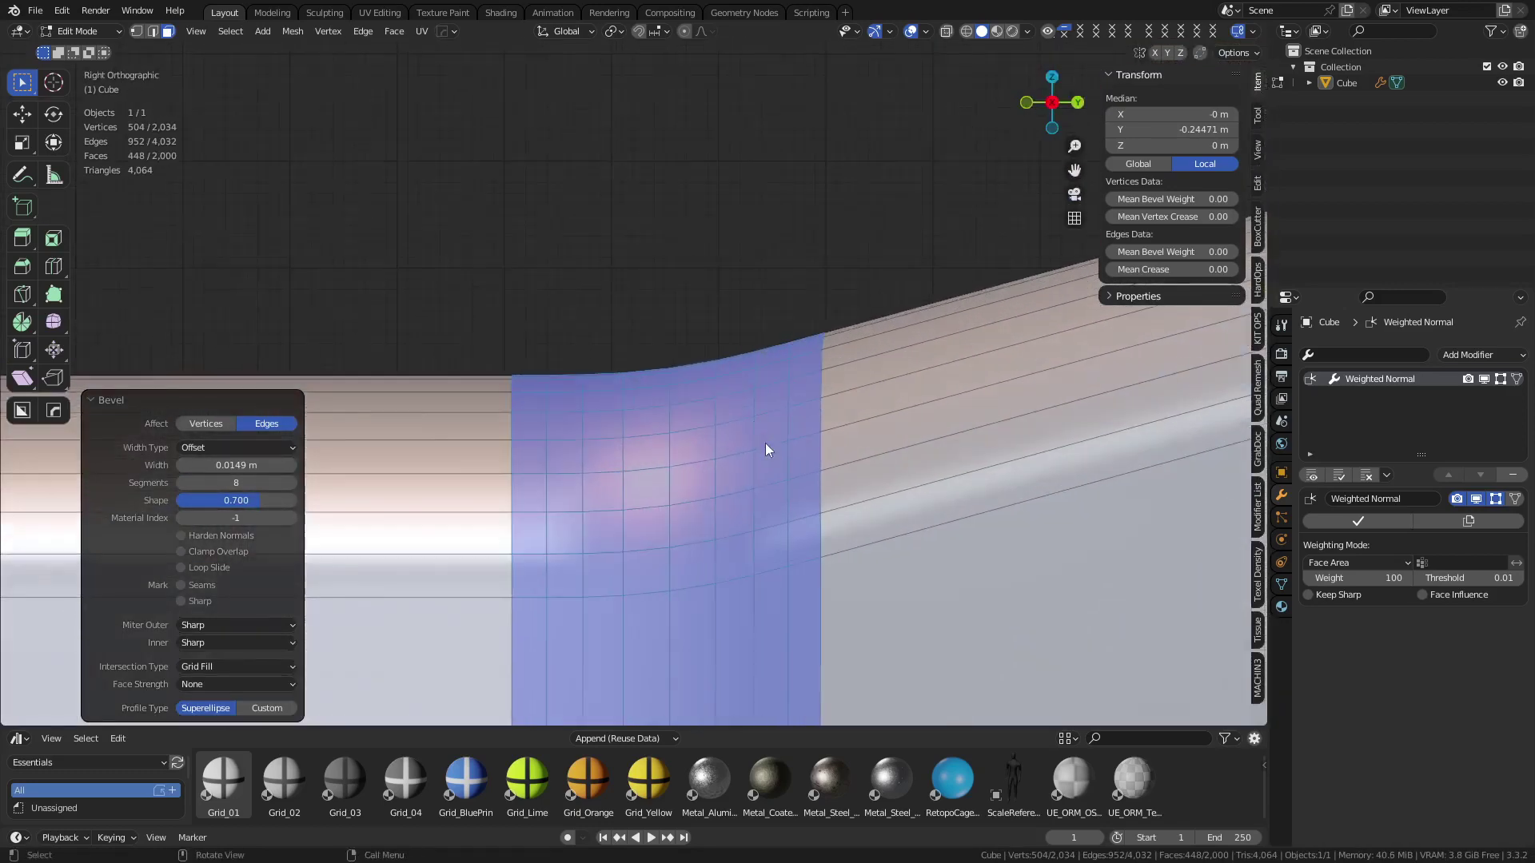
left_click(240, 500)
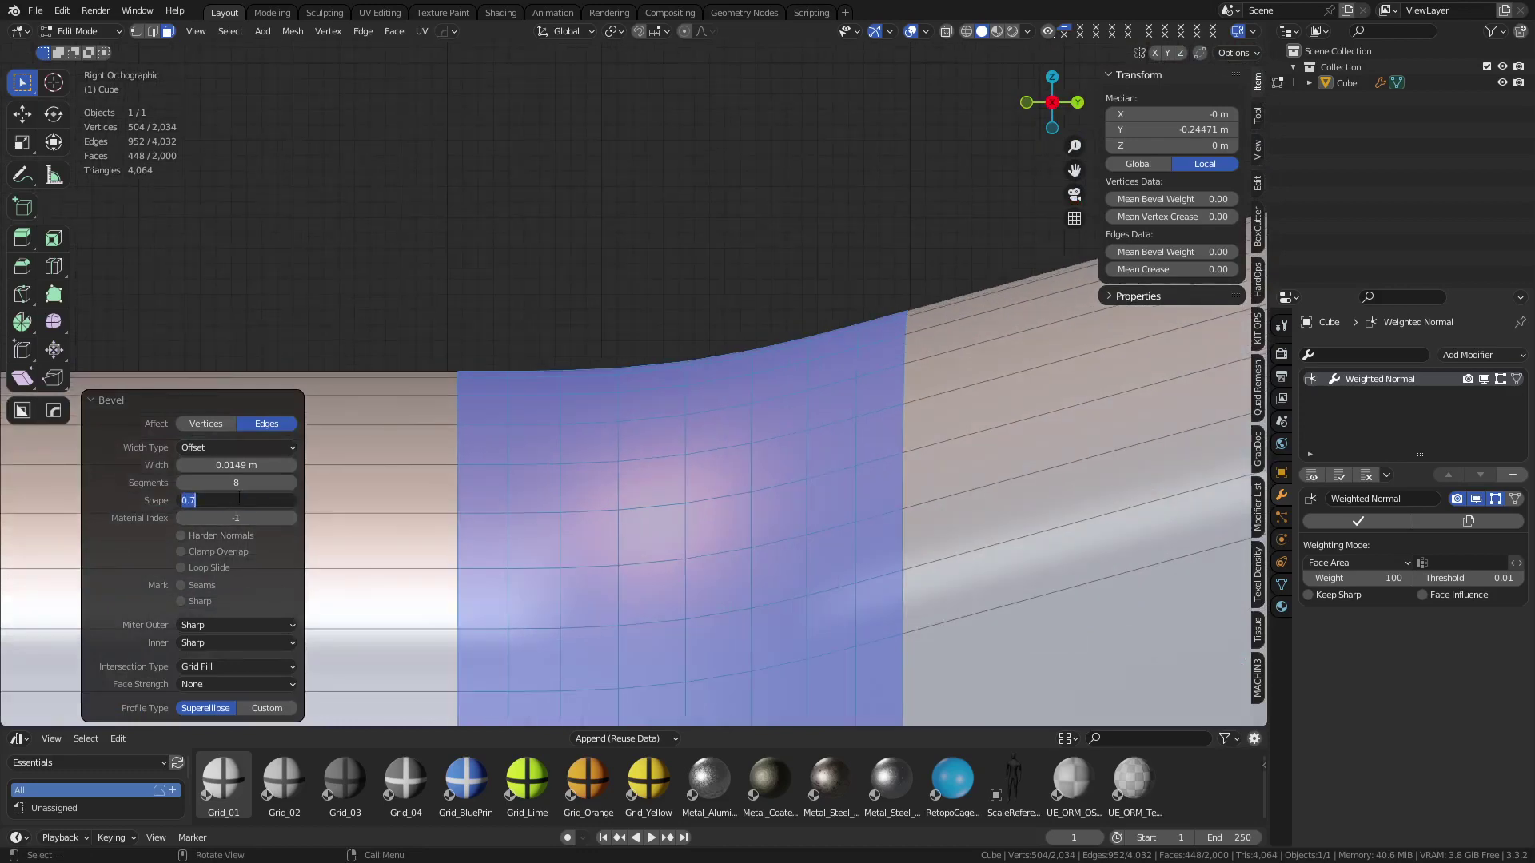
type("0.5")
key("Return")
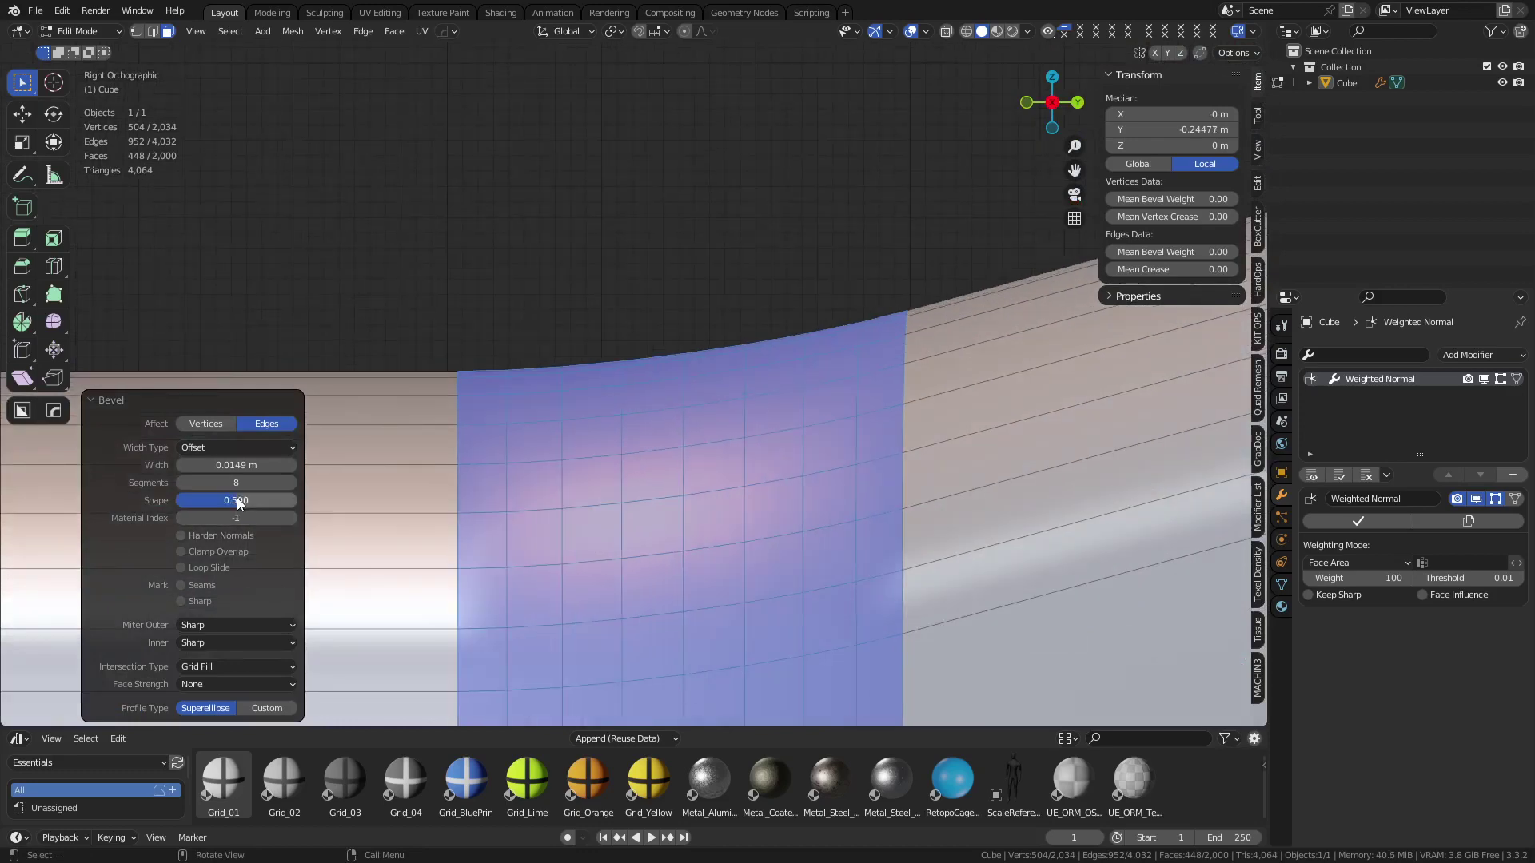
left_click(239, 501)
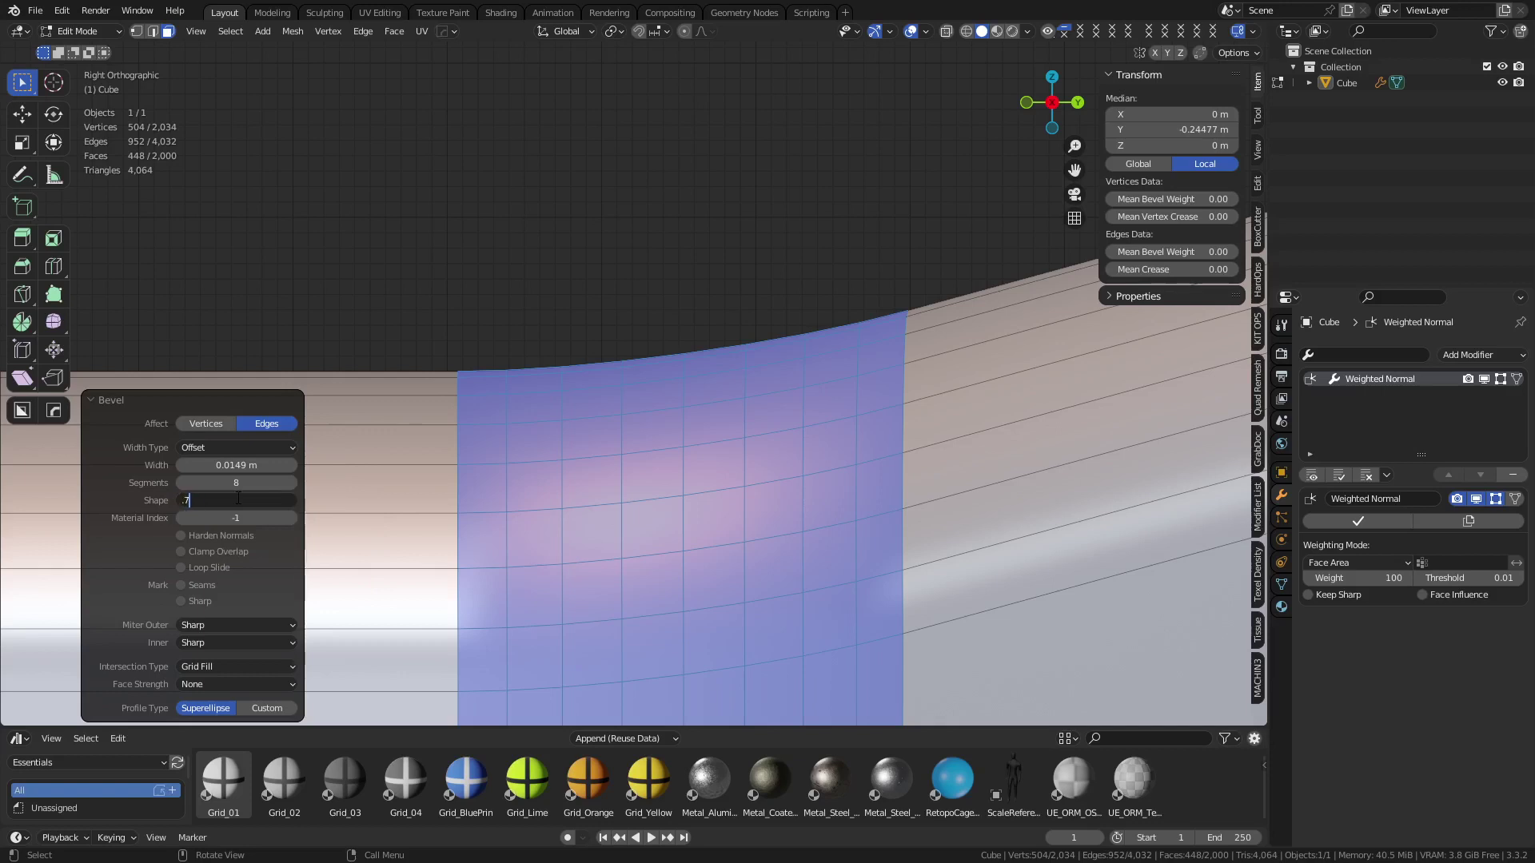
key("Return")
left_click(241, 499)
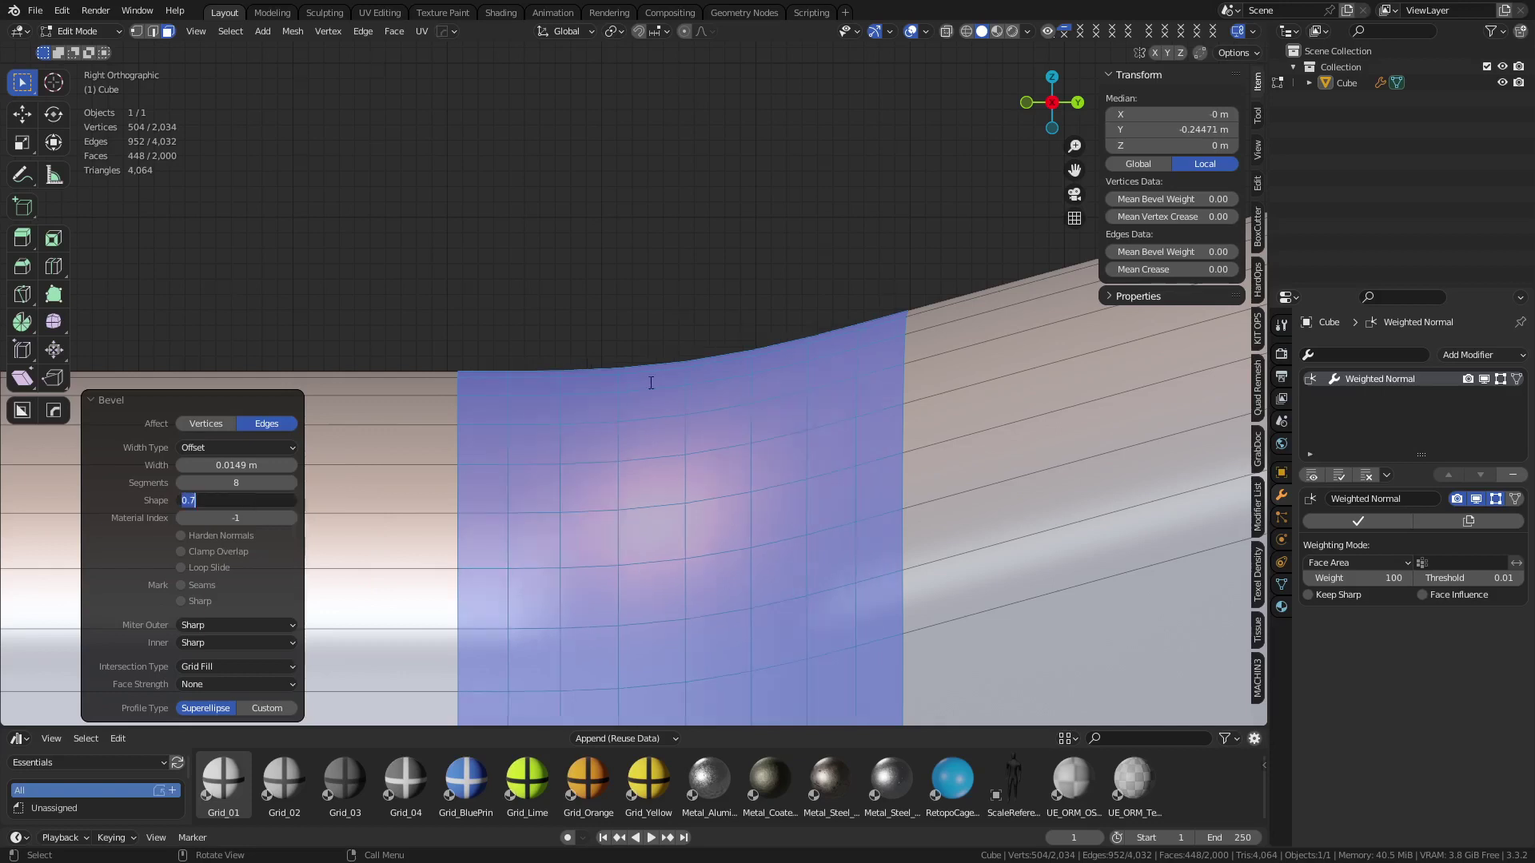
key("Return")
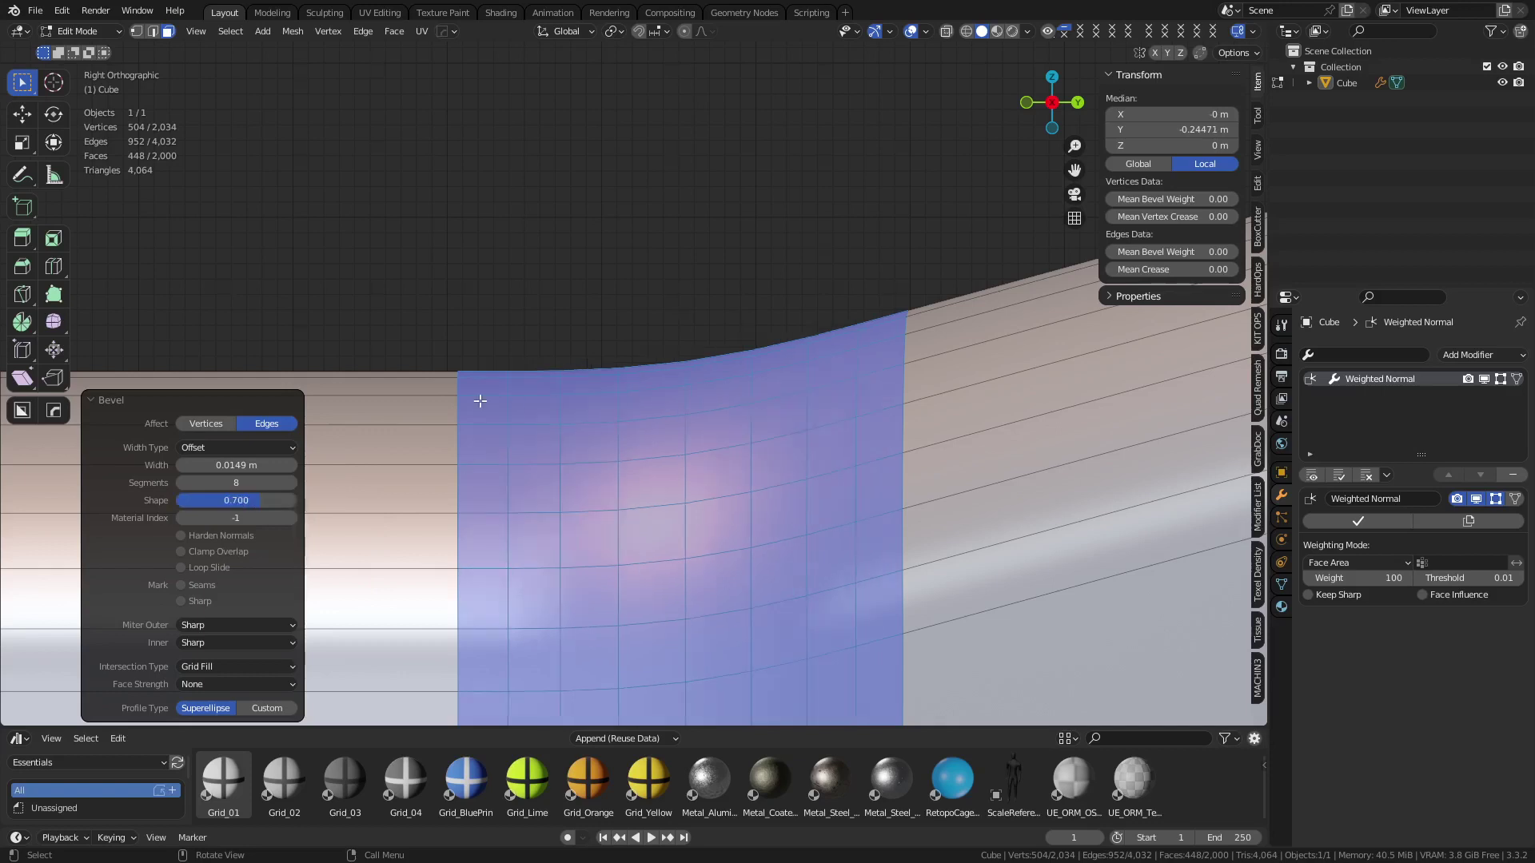
Mark the transitions at both ends of the neck bevel with annotation strokes, and erase the strokes
left_click(22, 178)
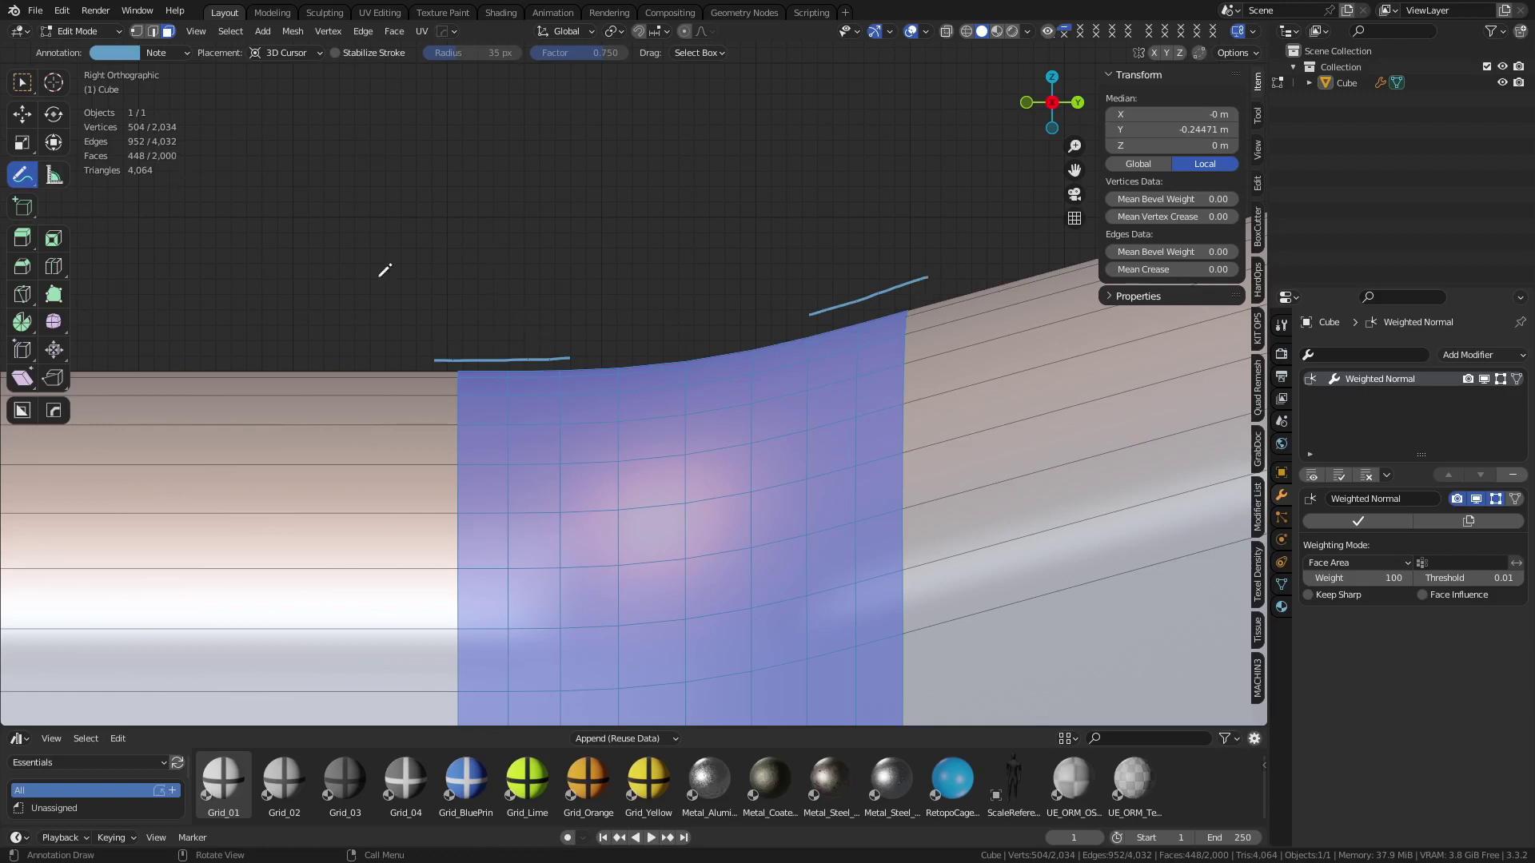
left_click_drag(423, 354, 914, 274, "ctrl")
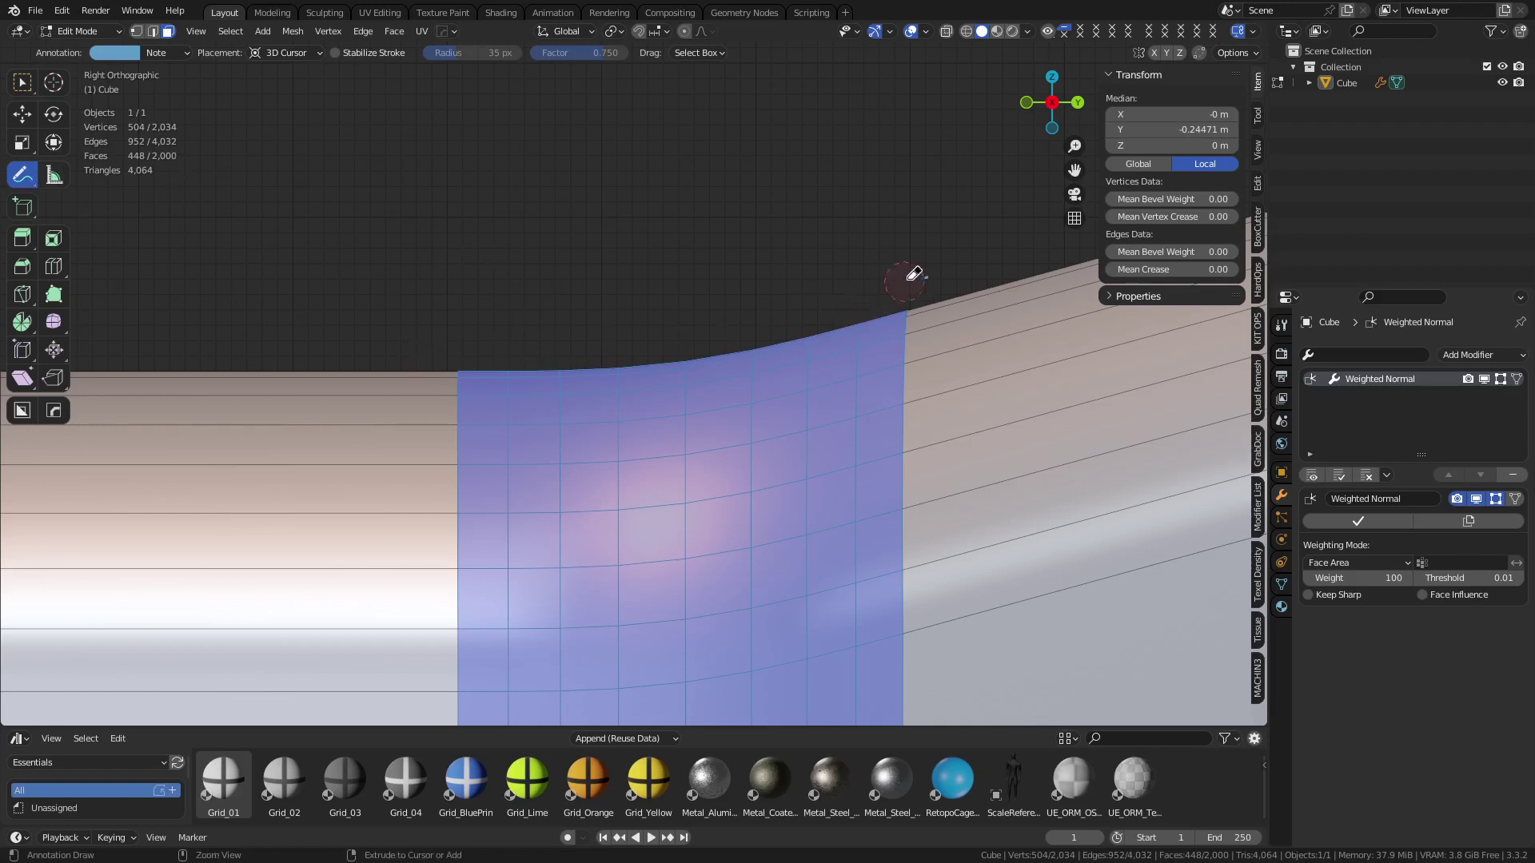
left_click(29, 94)
left_click(449, 233)
Examine the shading and highlights across the neck bevel in Object Mode
scroll(737, 390, "down", 6)
middle_click_drag(724, 384, 672, 418)
scroll(786, 475, "down", 3)
key("ctrl+Tab")
left_click(534, 432)
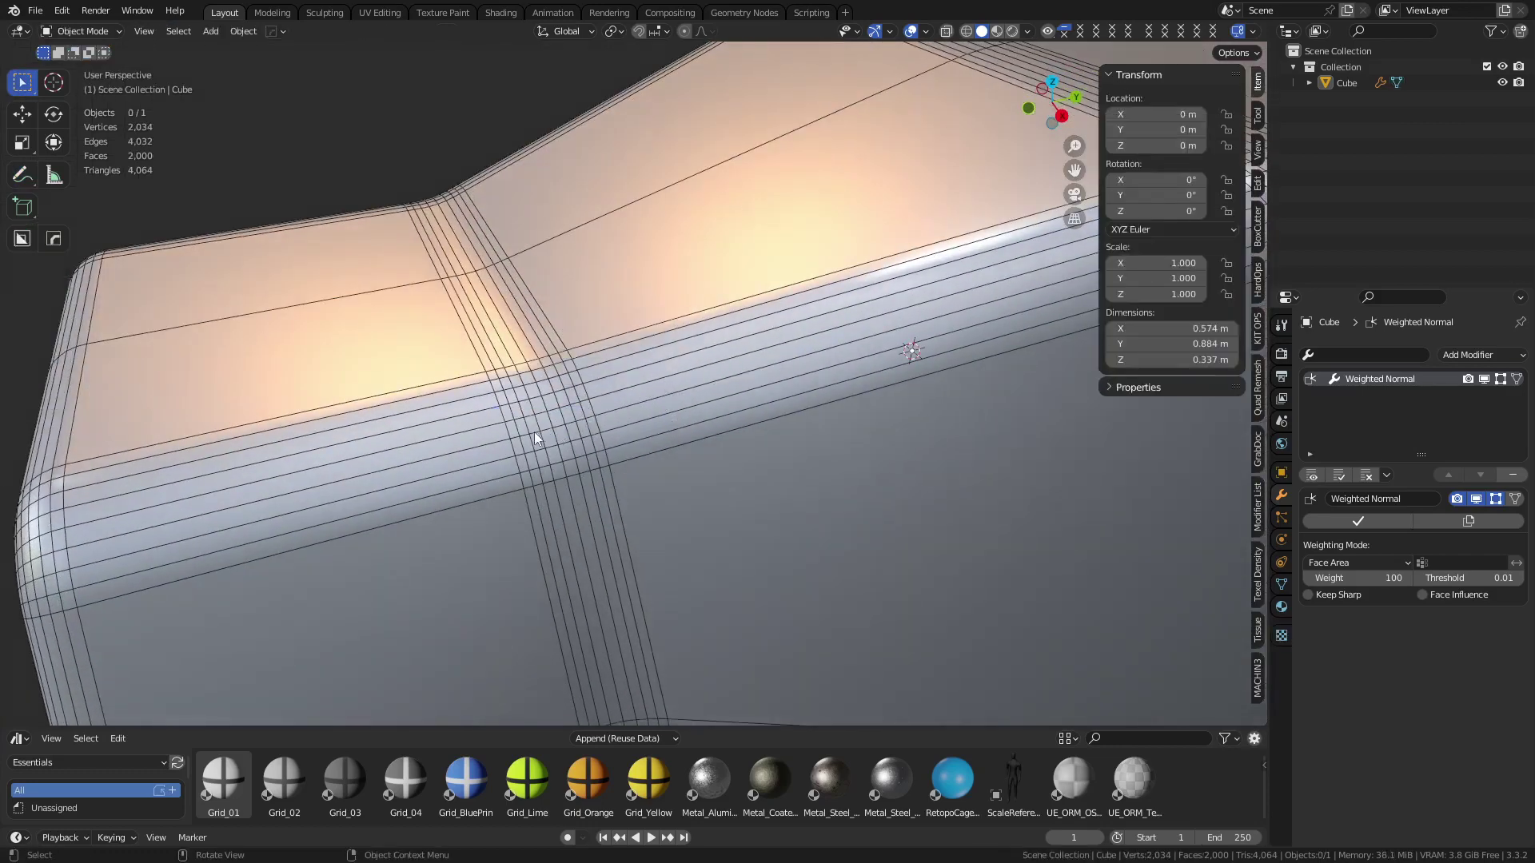
scroll(536, 437, "down", 3)
middle_click_drag(555, 445, 621, 491)
scroll(640, 497, "up", 4)
scroll(662, 422, "down", 3)
scroll(662, 422, "down", 2)
scroll(526, 501, "up", 3)
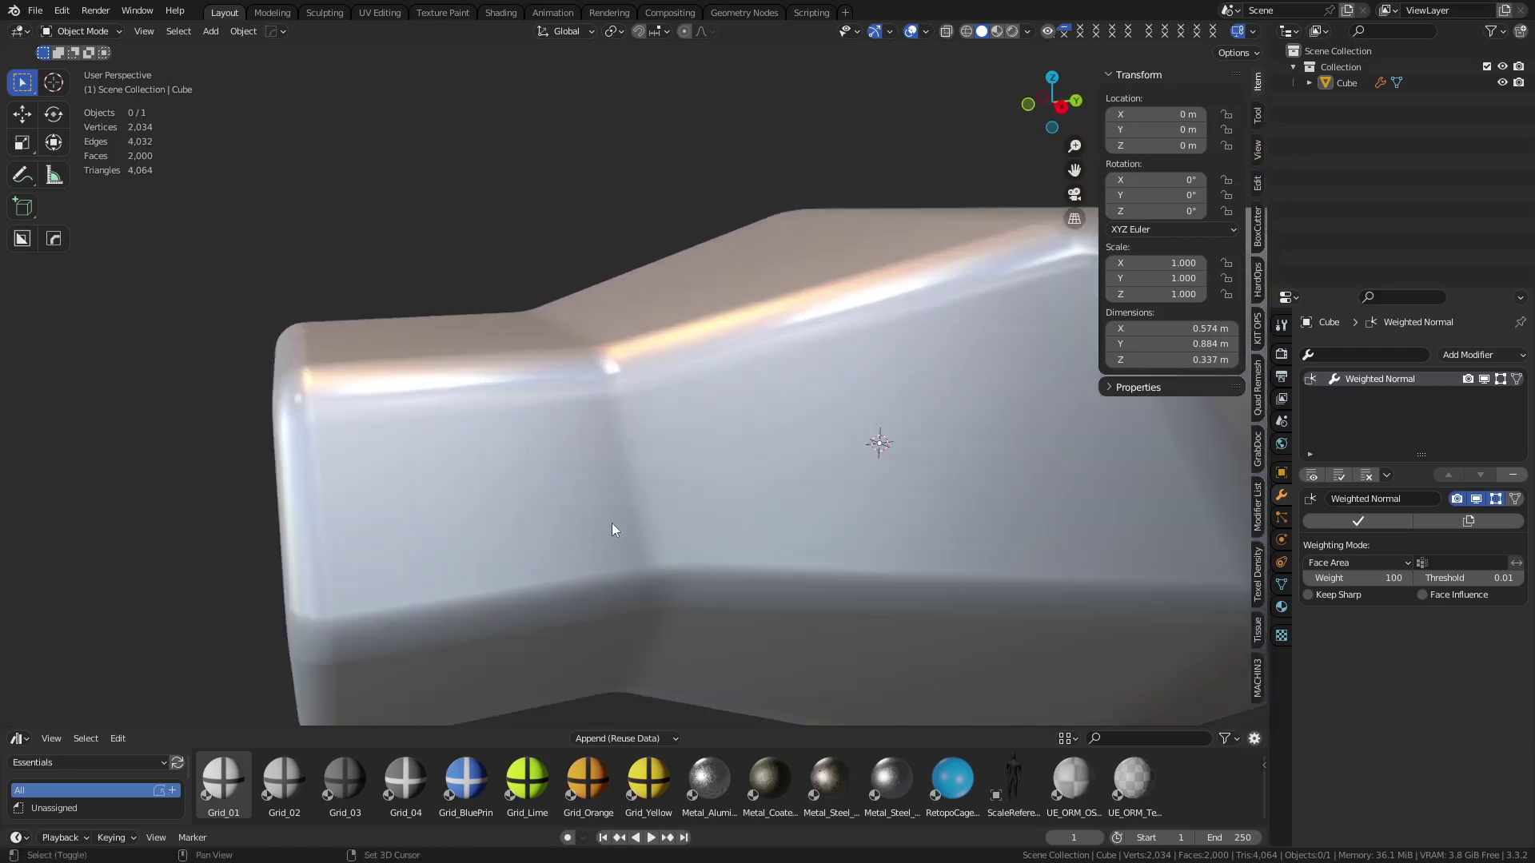
scroll(613, 527, "down", 2)
Restore the hard edge around the narrow end cap by applying MESHmachine Unbevel to a strip of its bevel faces
key("Tab")
scroll(629, 501, "up", 1)
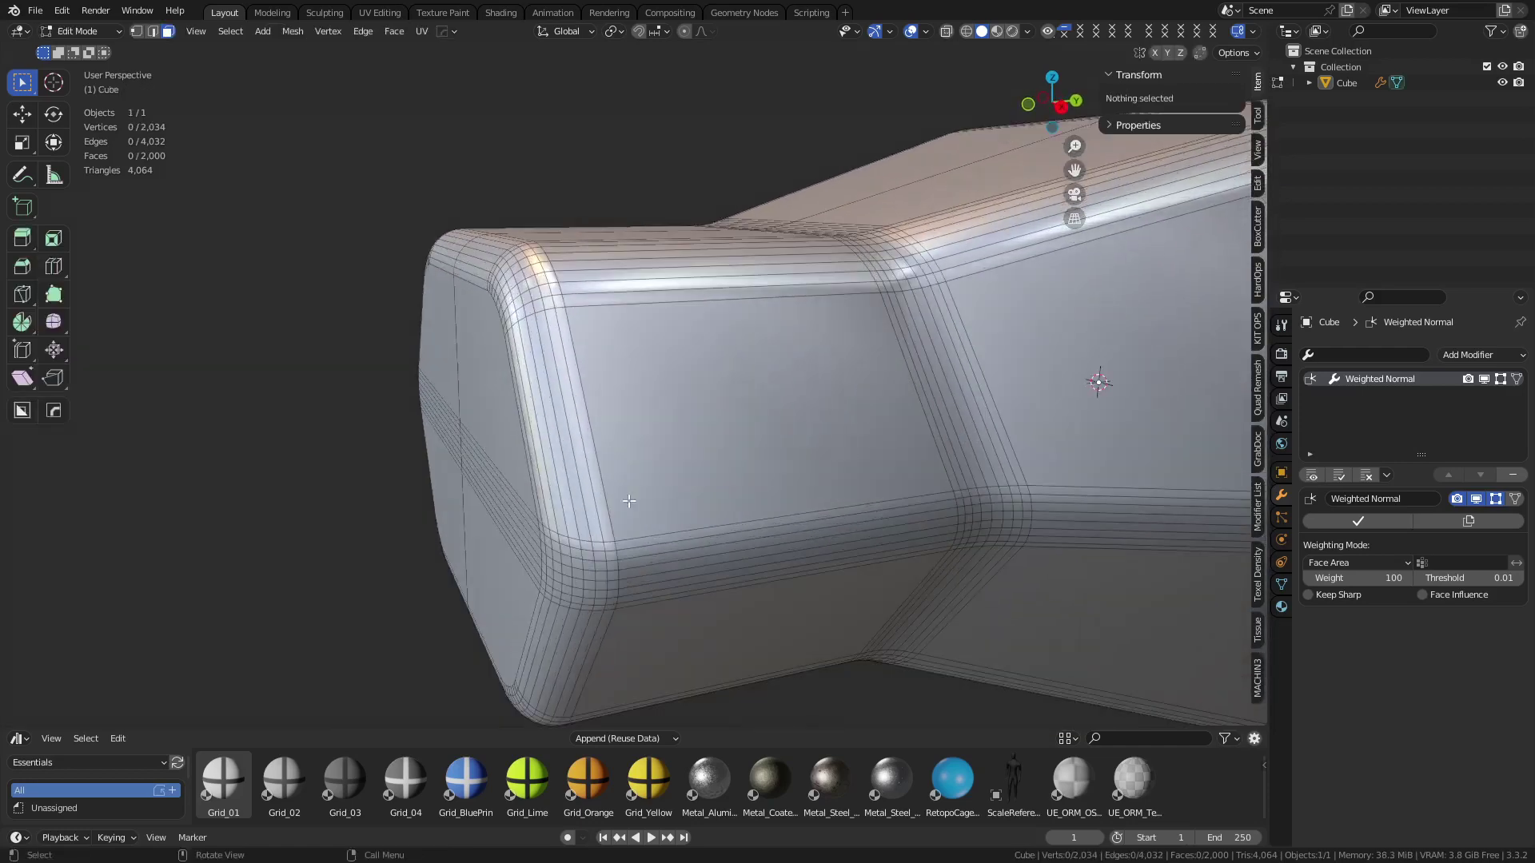
left_click(525, 441)
left_click(586, 441, "ctrl")
key("y")
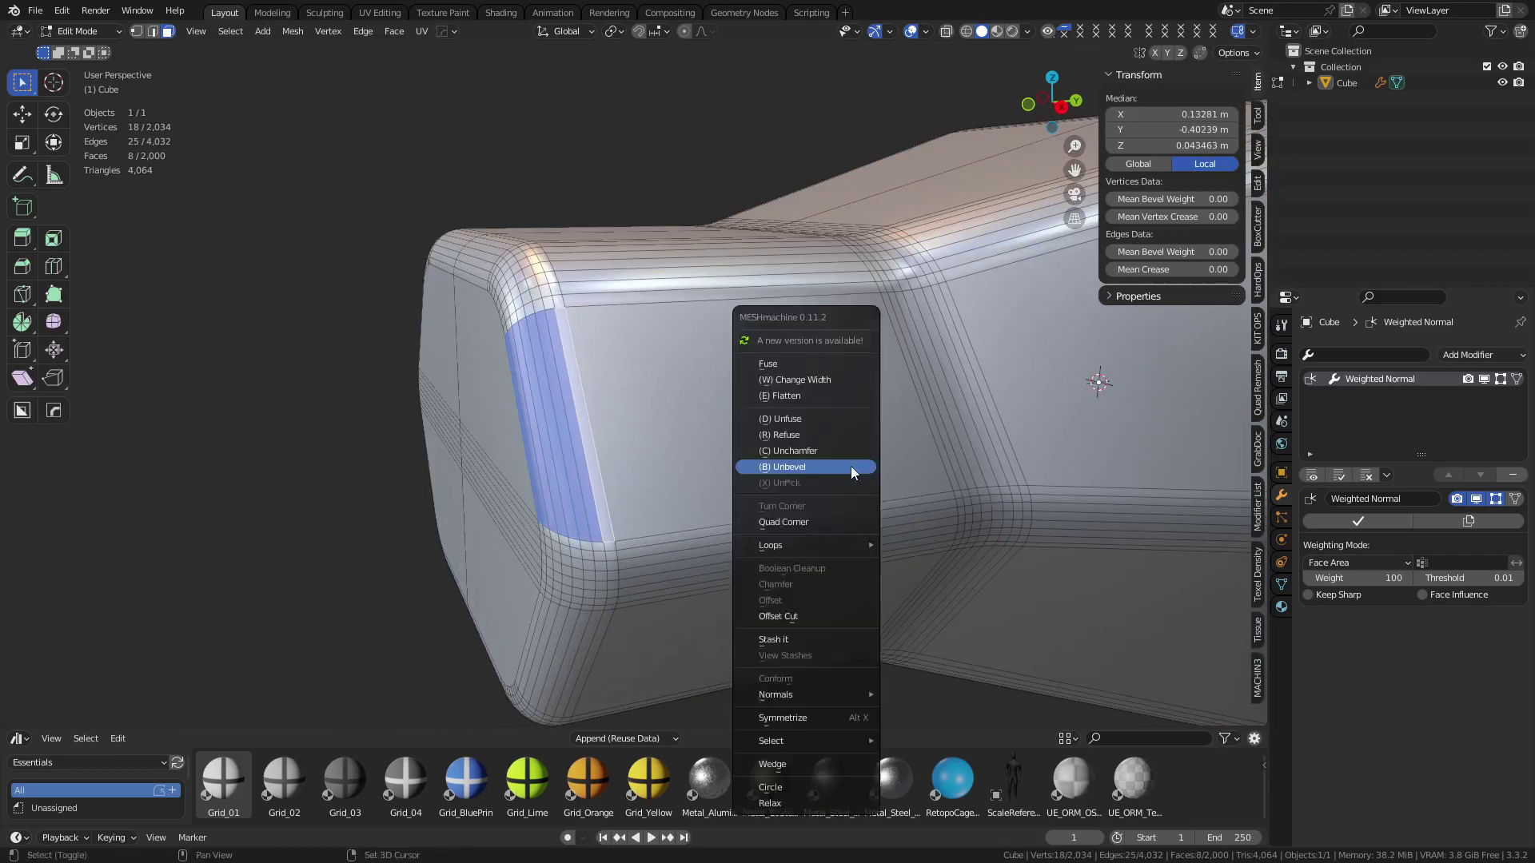
left_click(854, 472)
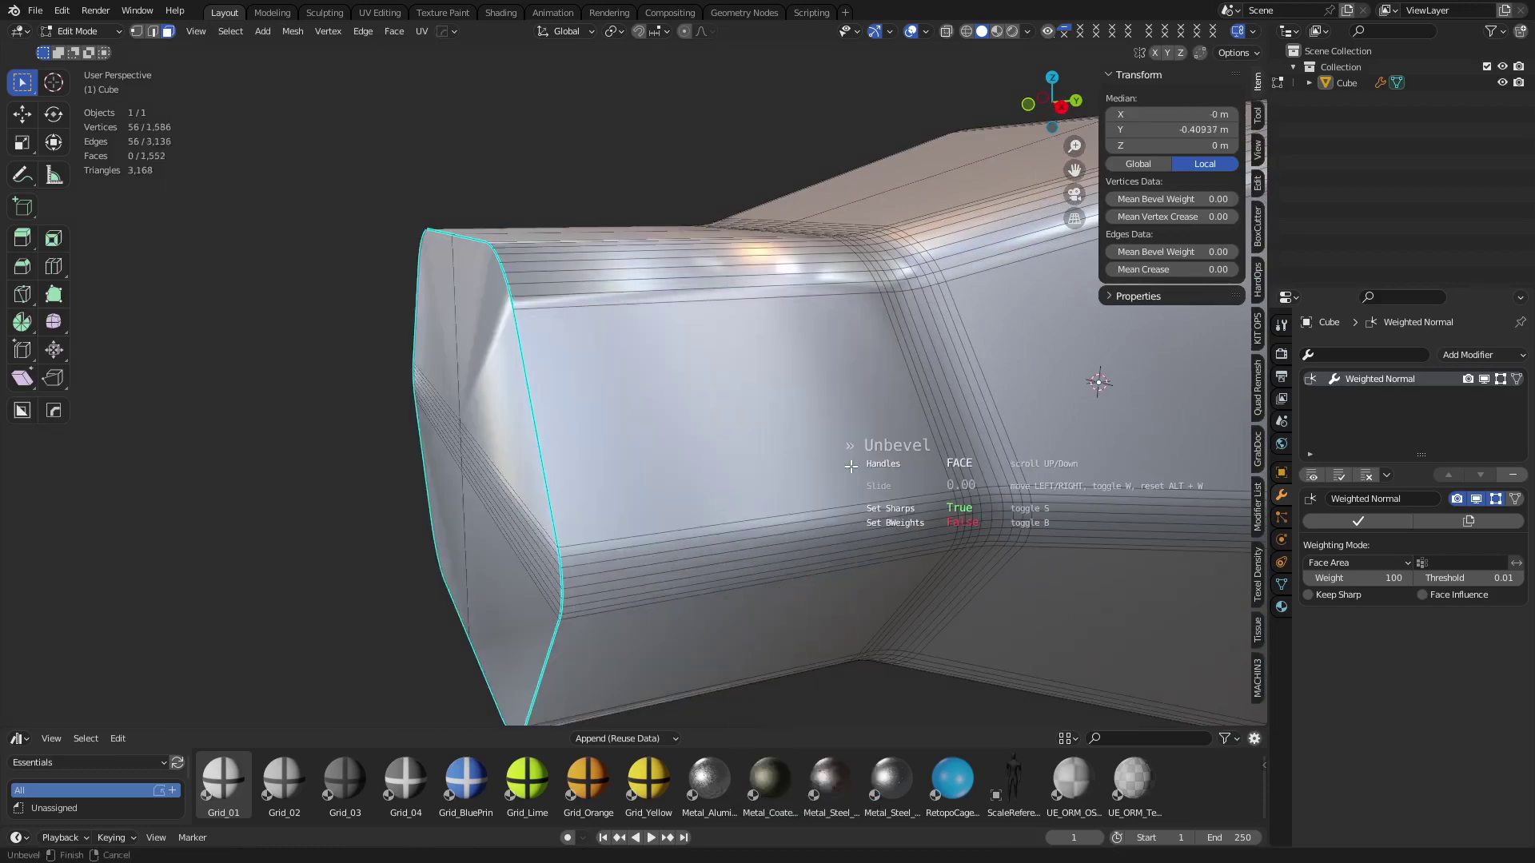
left_click(850, 466)
Bevel the restored edge loop of the narrow end cap about 0.014 m with 8 segments and a profile shape of 0.7
key("ctrl+b")
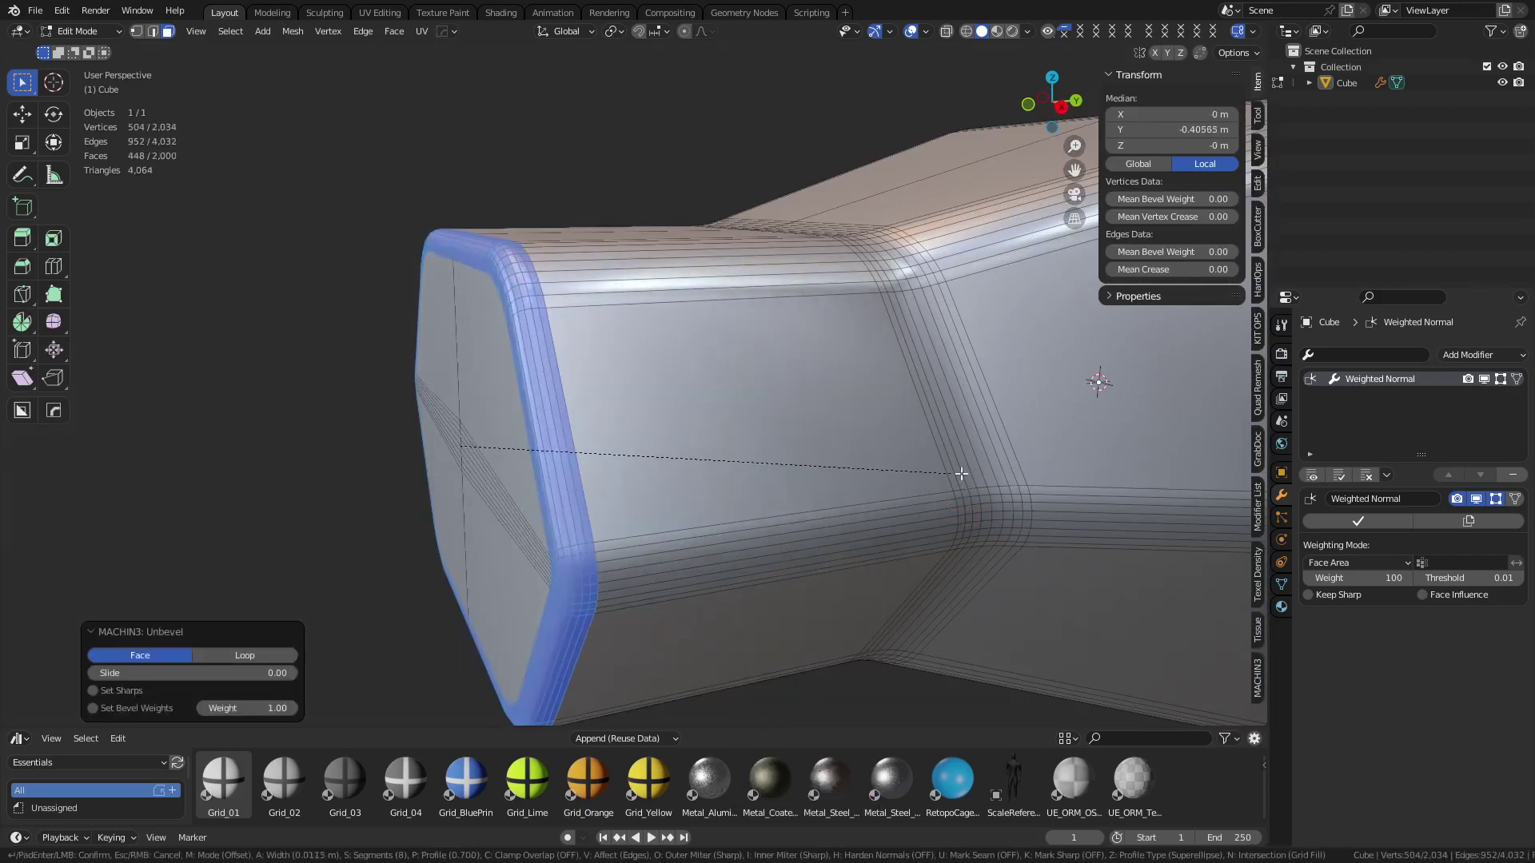
left_click(967, 478)
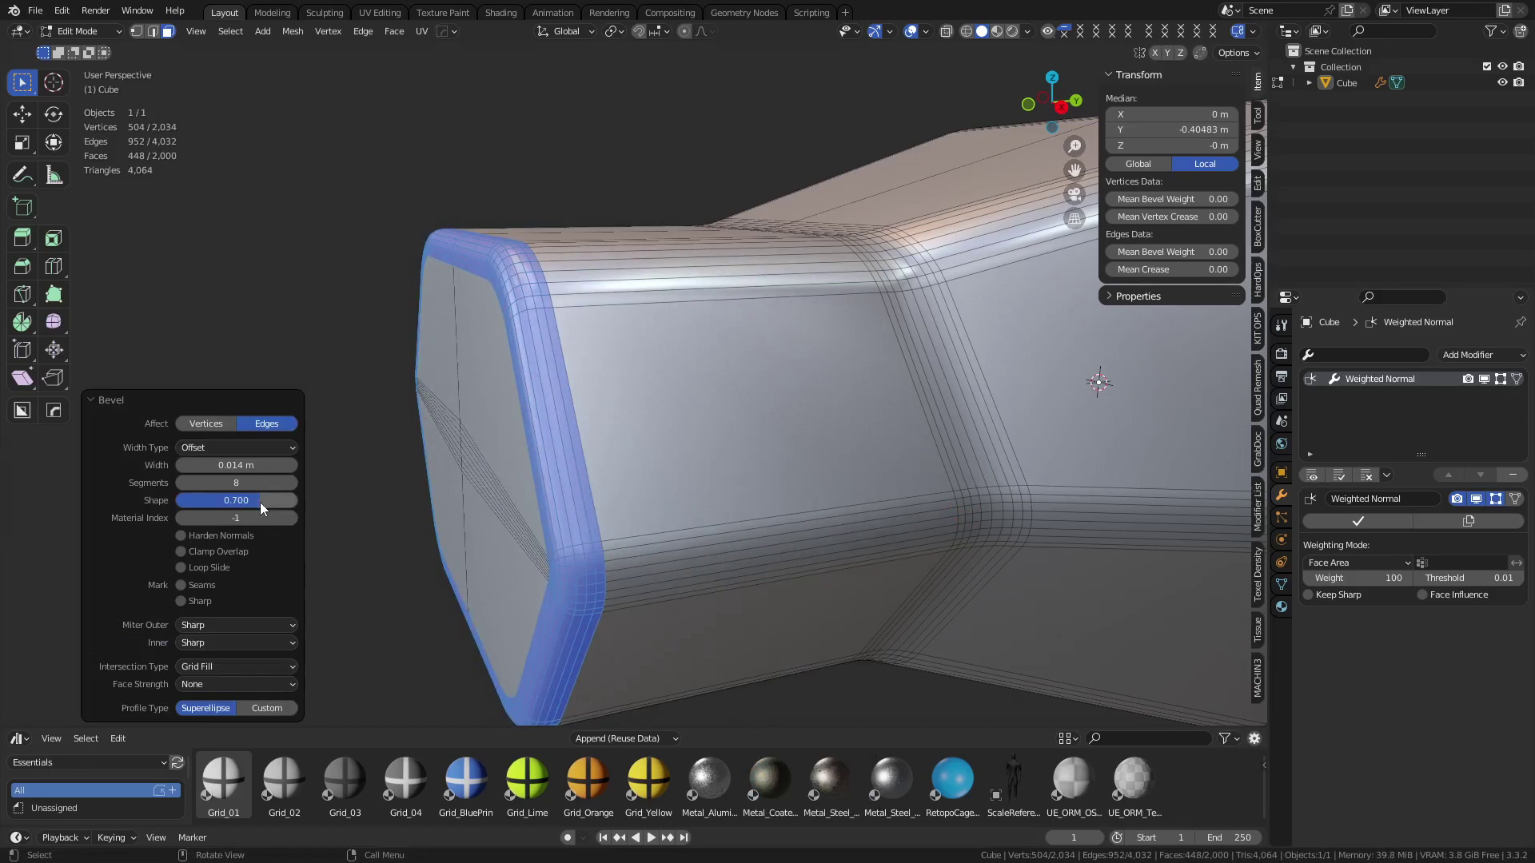
middle_click_drag(710, 444, 787, 422)
middle_click_drag(963, 459, 860, 440, "shift")
key("ctrl+Tab")
left_click(731, 440)
left_click(761, 625)
Unbevel the shoulder where the tapered section meets the wide body, restoring its hard edge loop
scroll(821, 502, "down", 2)
middle_click_drag(820, 501, 565, 479)
key("ctrl+Tab")
left_click(682, 427)
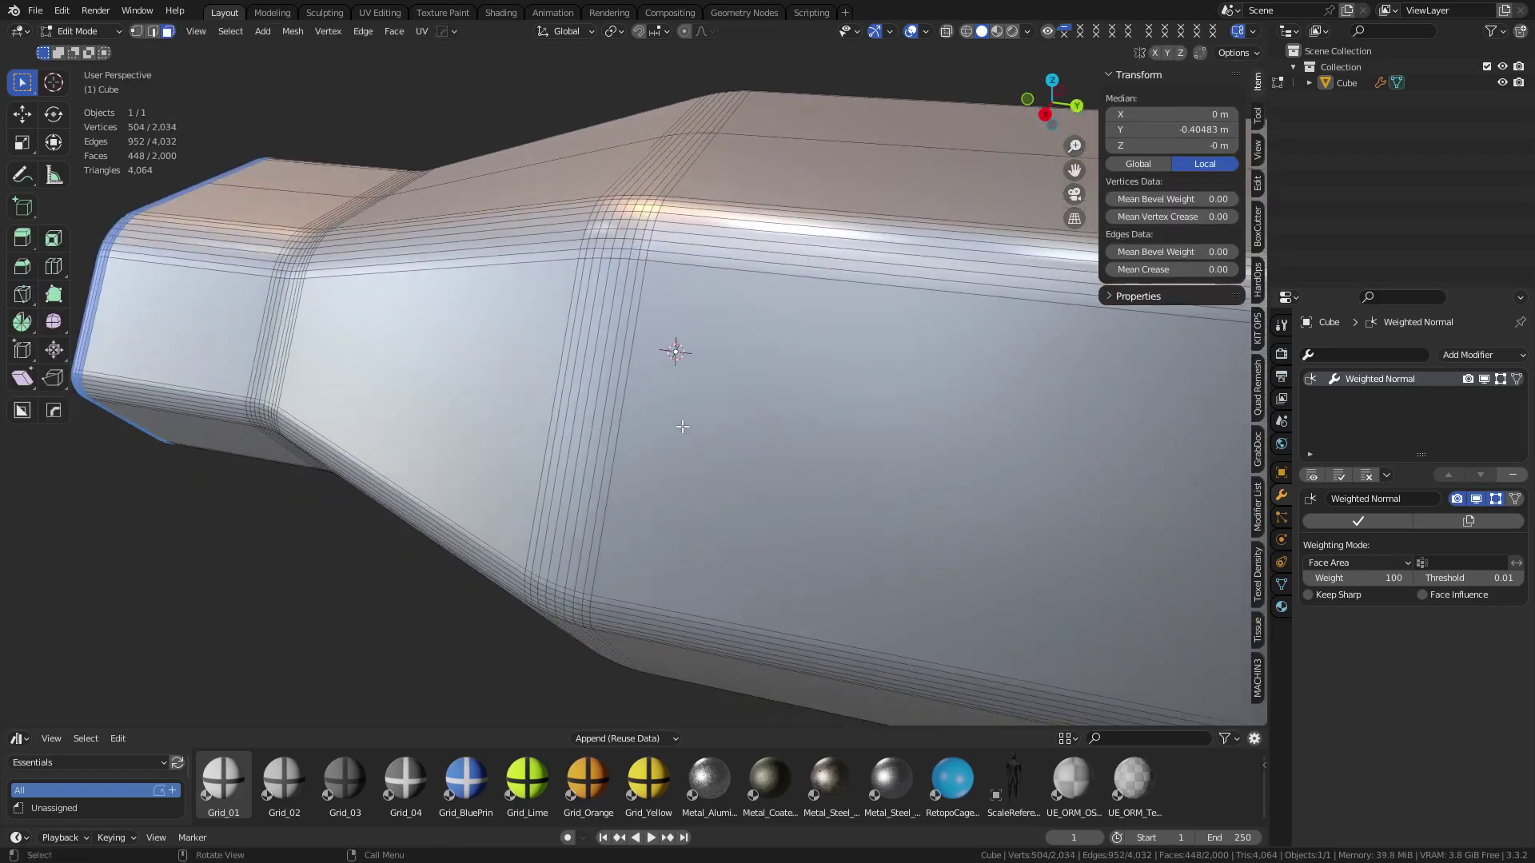
left_click(617, 425)
left_click(552, 421, "ctrl")
key("y")
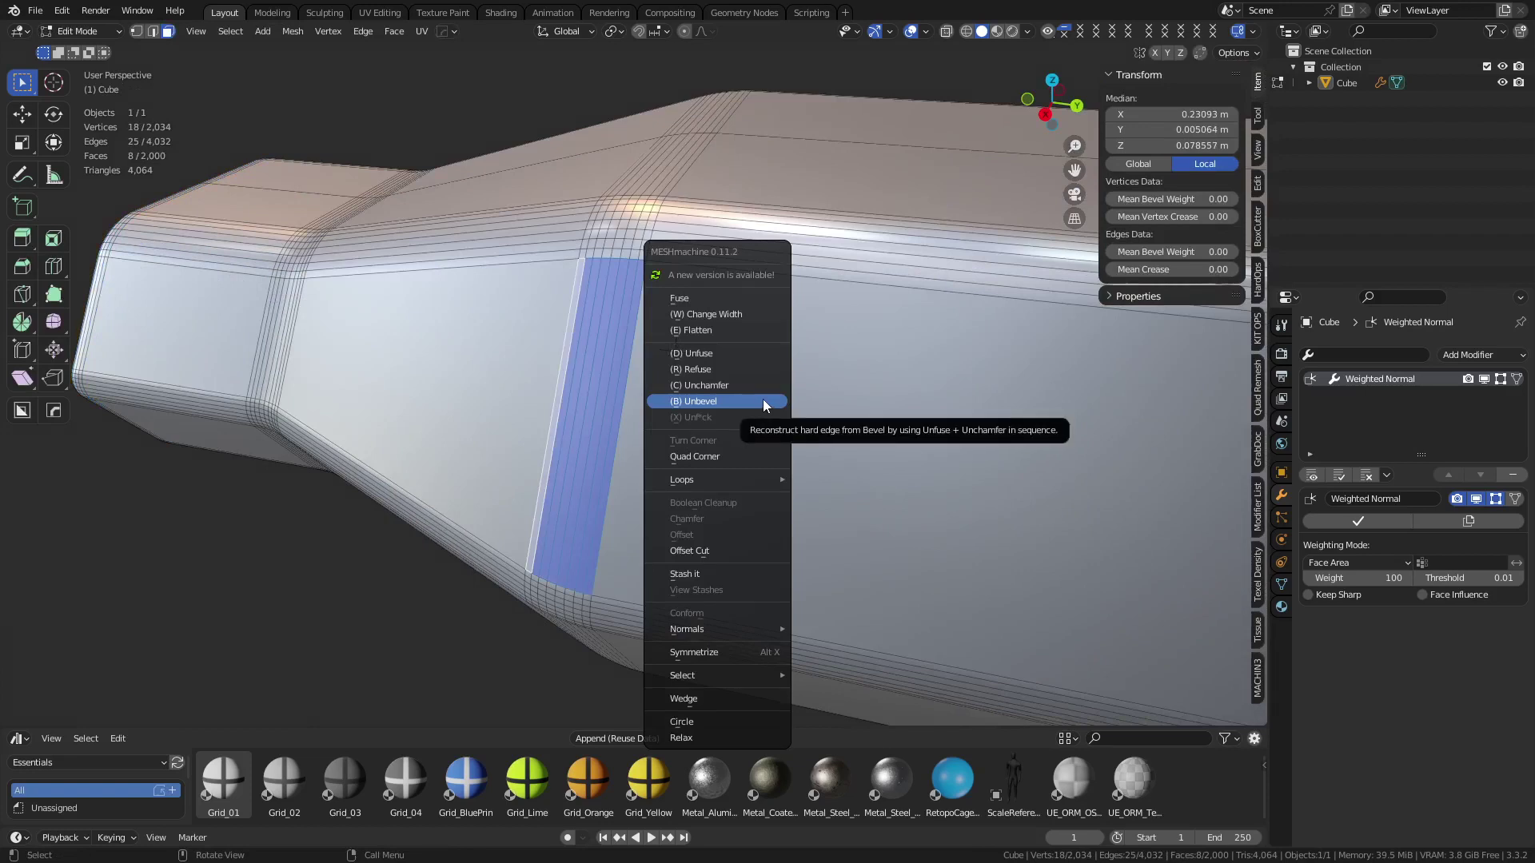
left_click(763, 402)
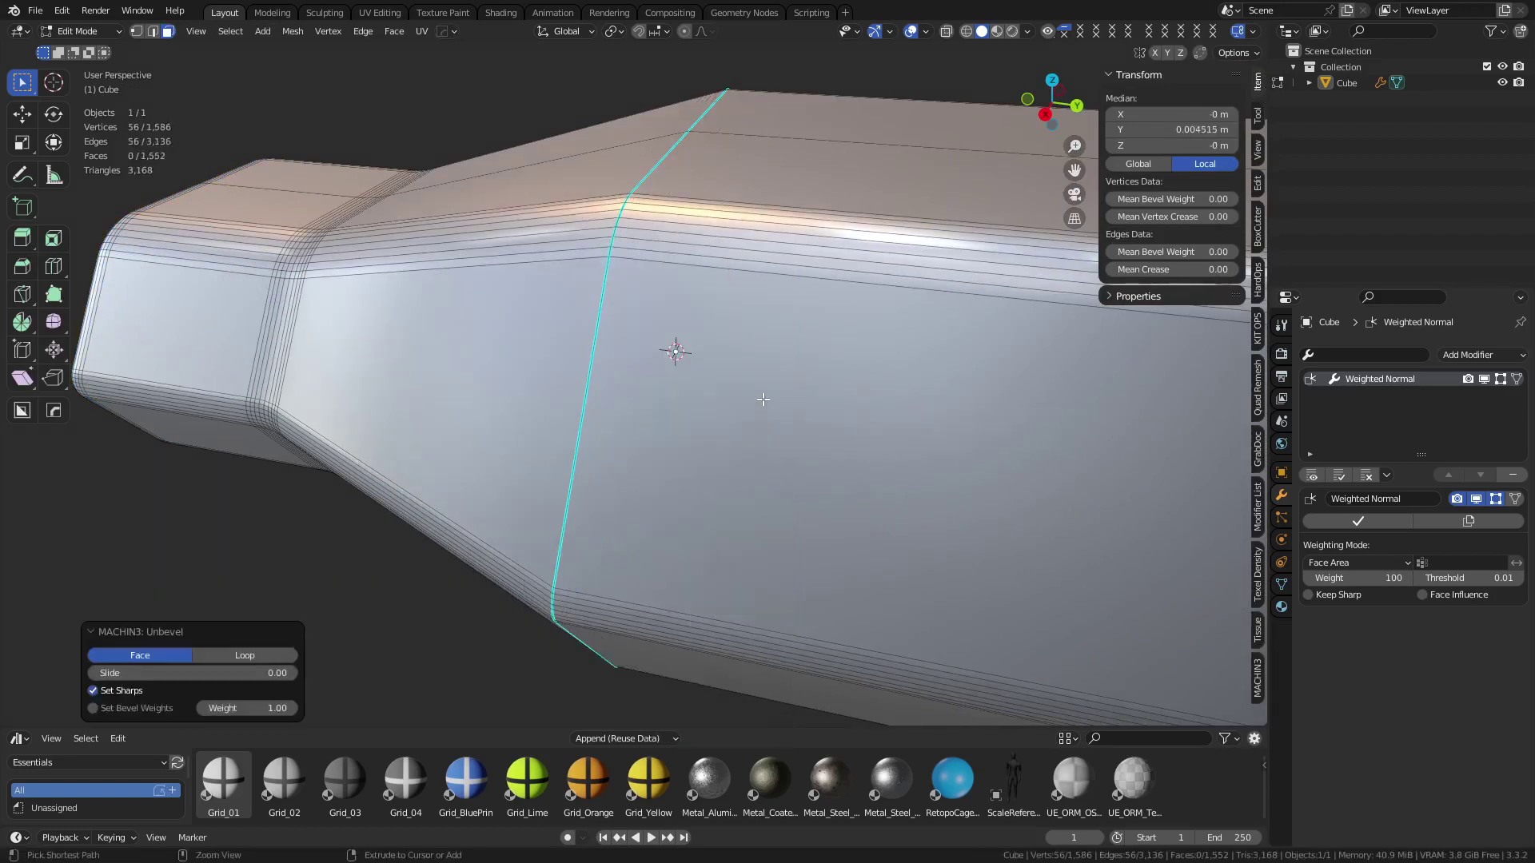
Clear the sharp marking from the shoulder edge loop and bevel it about 0.0241 m with 8 segments and shape 0.7
key("ctrl+e")
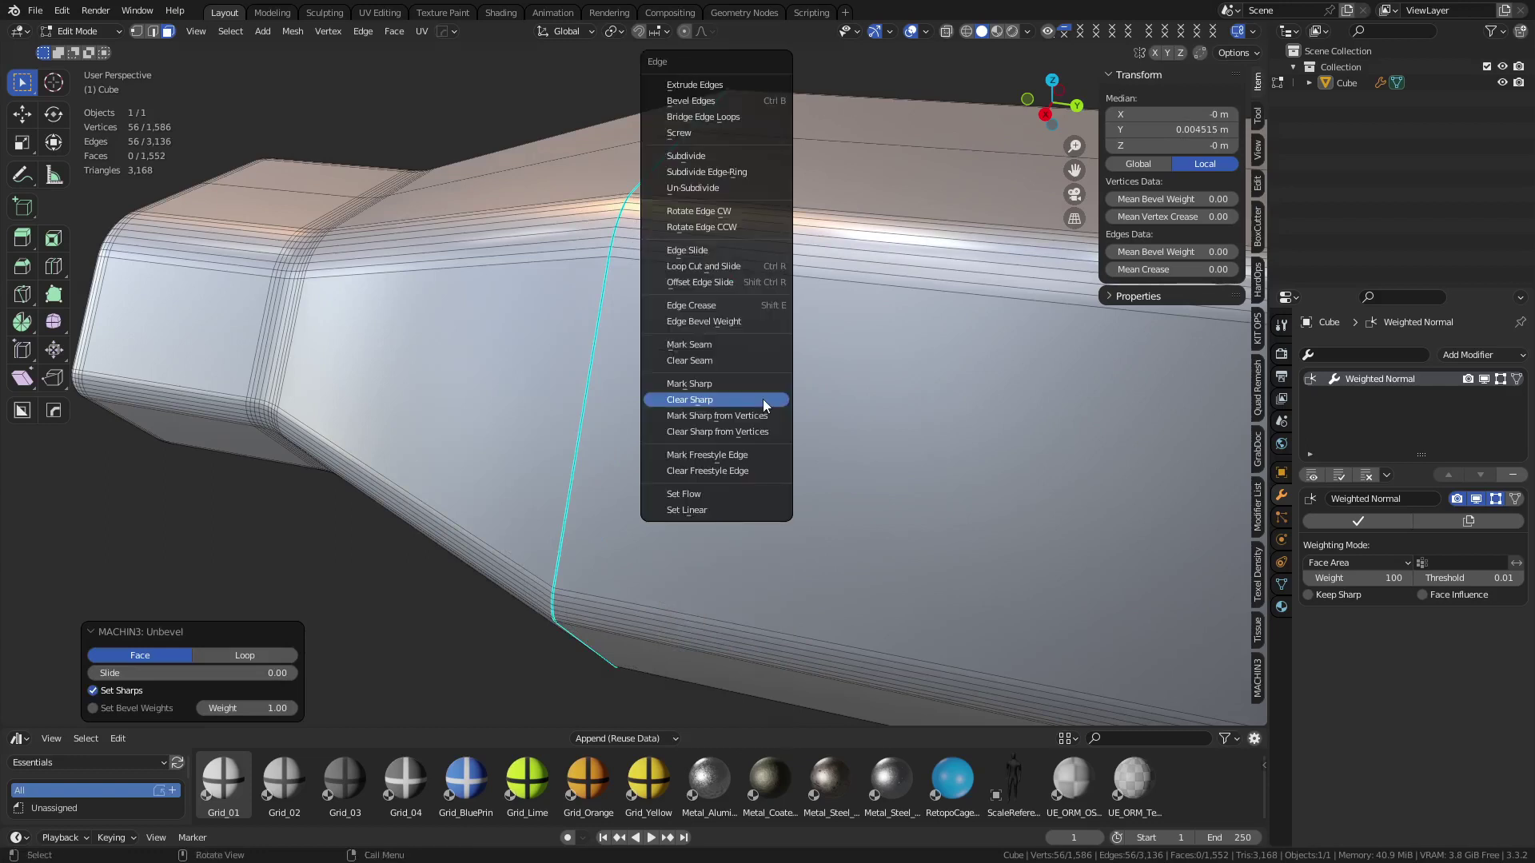
left_click(764, 402)
key("ctrl+b")
left_click(678, 345)
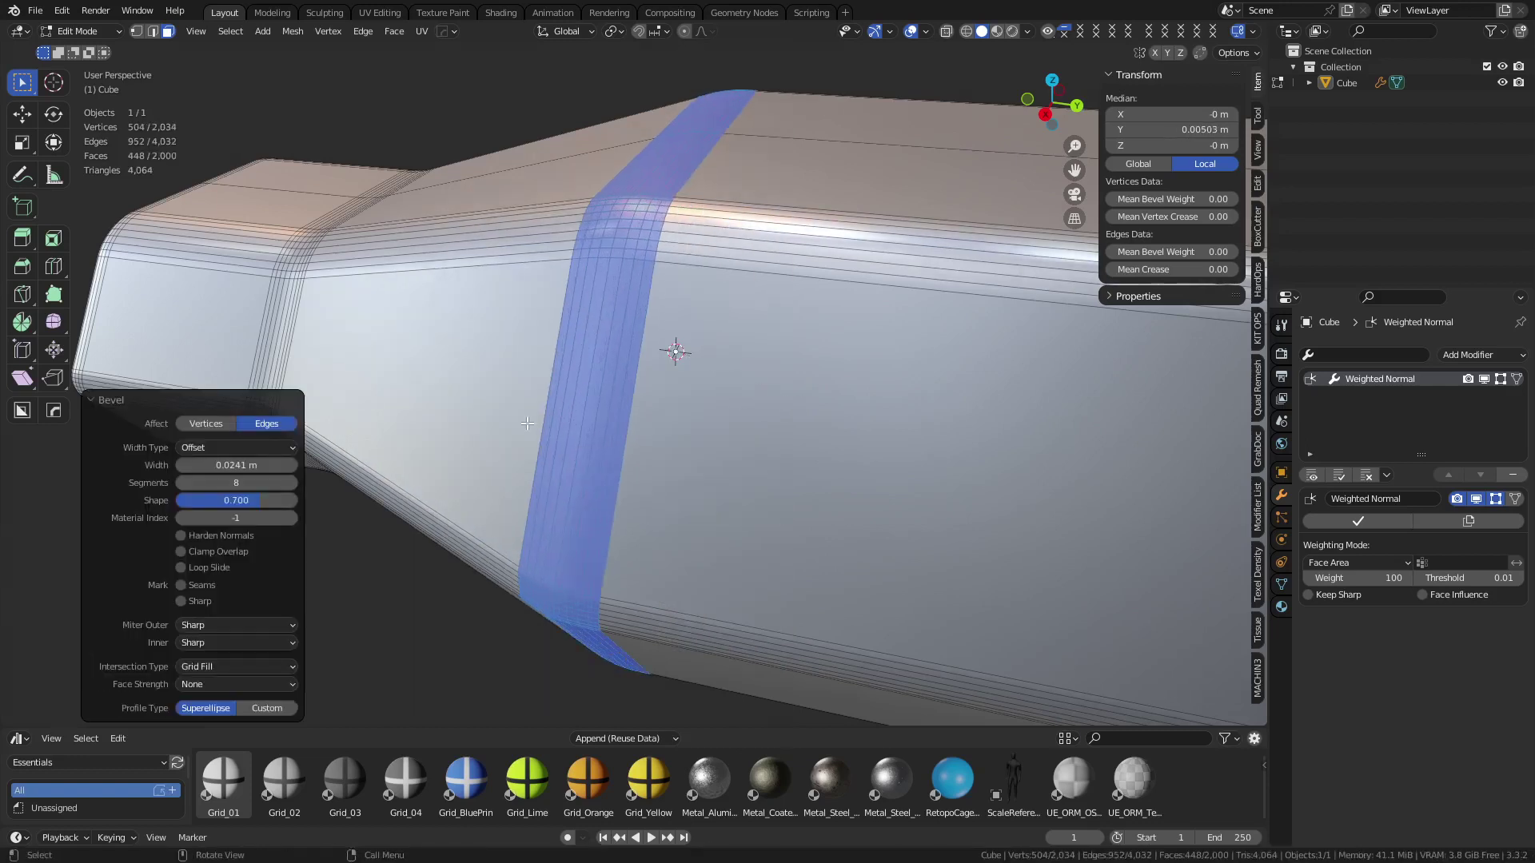
Examine the shading across the shoulder and narrow end bevels in Object Mode
key("ctrl+Tab")
left_click(598, 465)
key("alt+a")
scroll(566, 467, "down", 4)
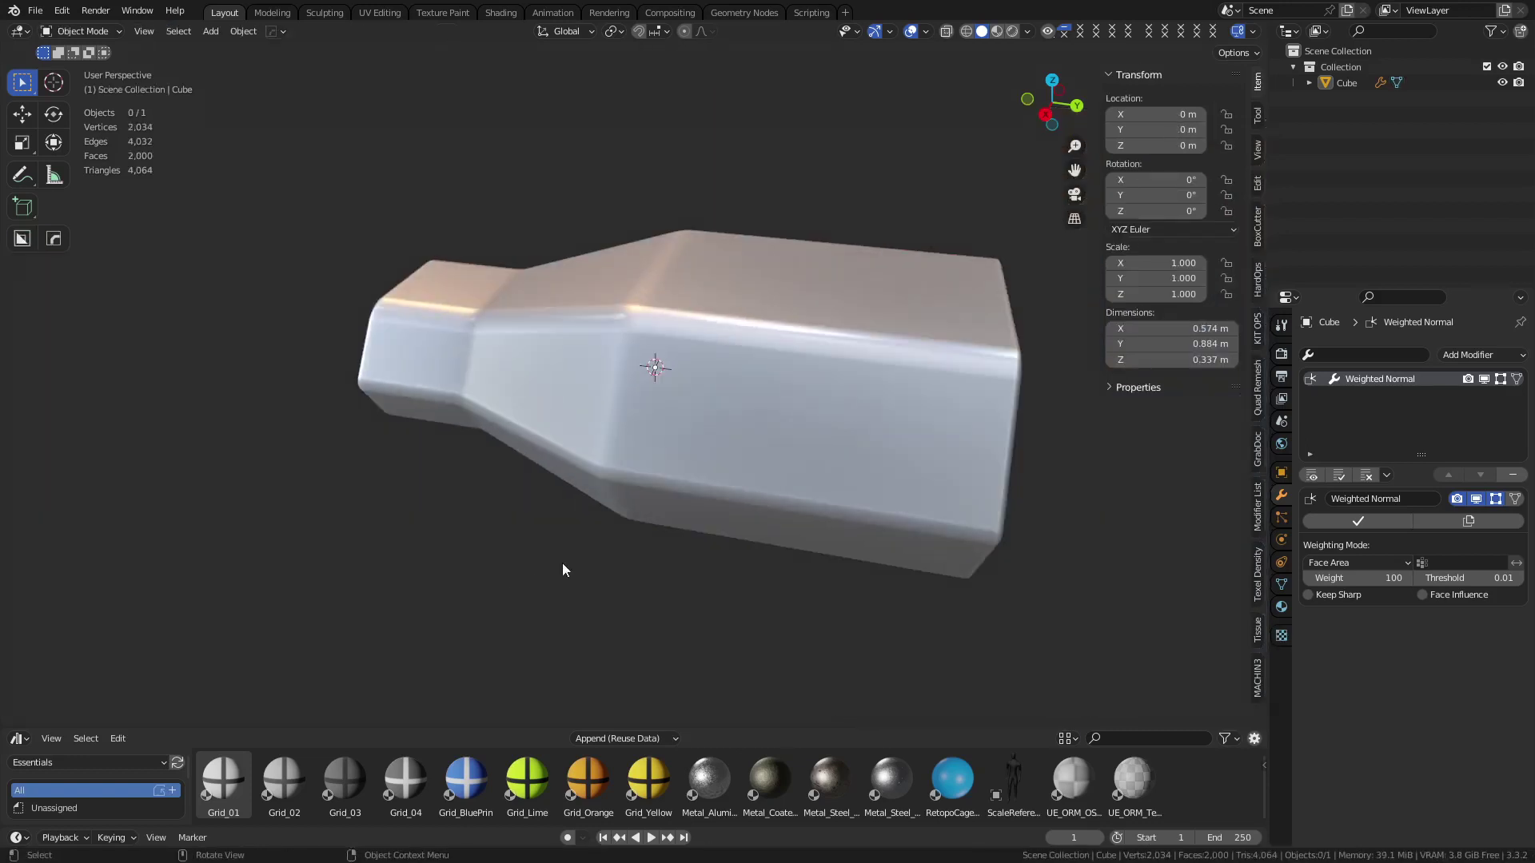
middle_click_drag(579, 553, 750, 502)
scroll(673, 540, "up", 2)
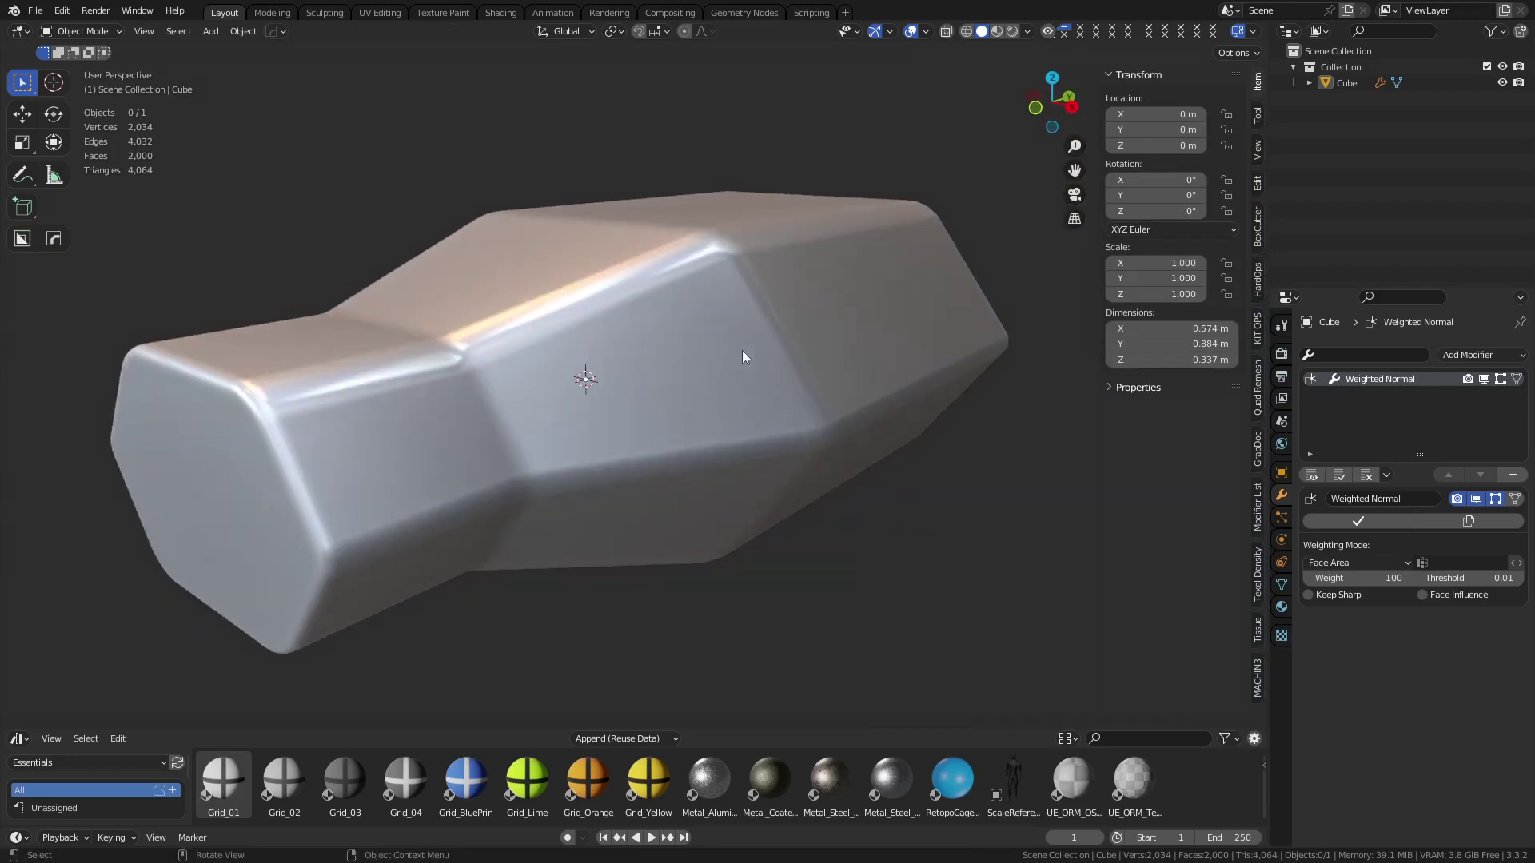
middle_click_drag(790, 379, 732, 434)
scroll(705, 475, "up", 2)
Unbevel the rim around the wide end cap, restoring its hard edge loop
key("ctrl+Tab")
left_click(757, 480)
scroll(615, 449, "up", 3)
left_click(498, 424)
left_click(519, 428, "ctrl")
key("y")
left_click(801, 417)
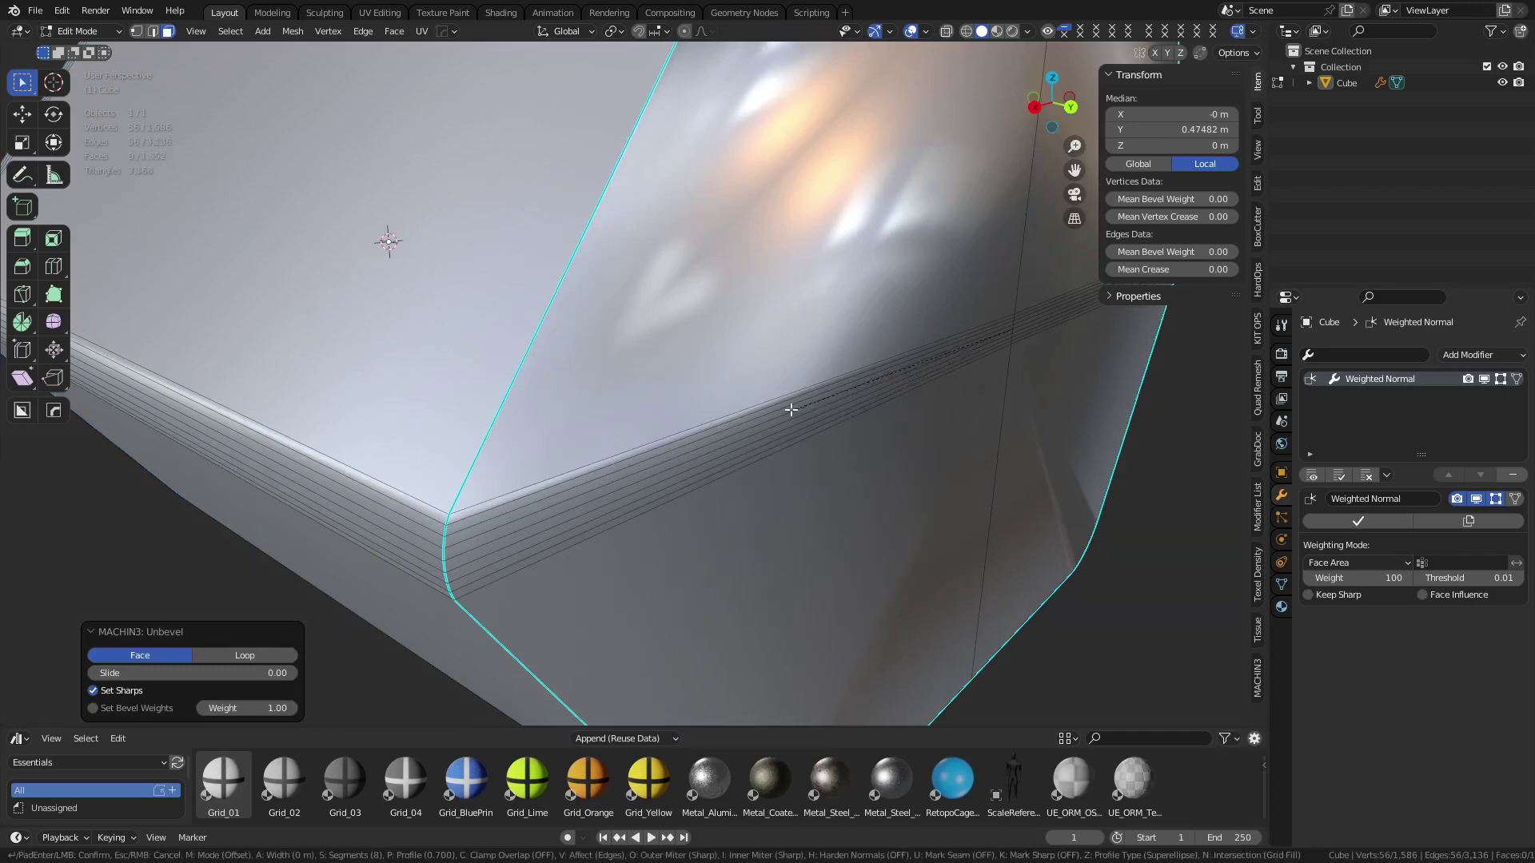
key("ctrl+z")
key("ctrl+shift+z")
key("ctrl+s")
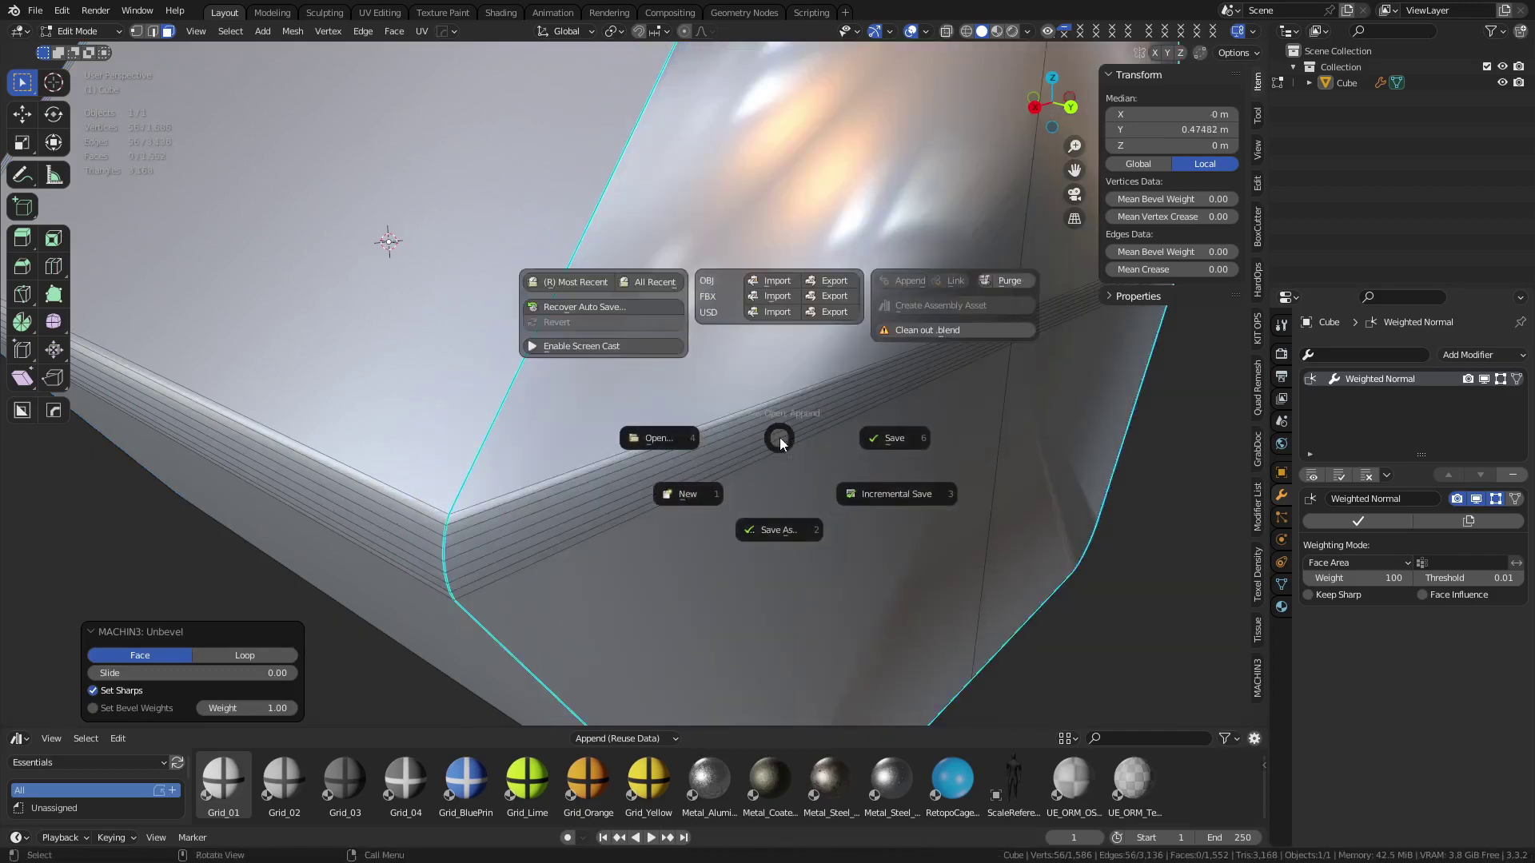
key("Escape")
Clear the sharp marking from the wide end's edge loop and bevel it about 0.007 m with 8 segments and shape 0.7
key("ctrl+e")
left_click(780, 437)
key("ctrl+b")
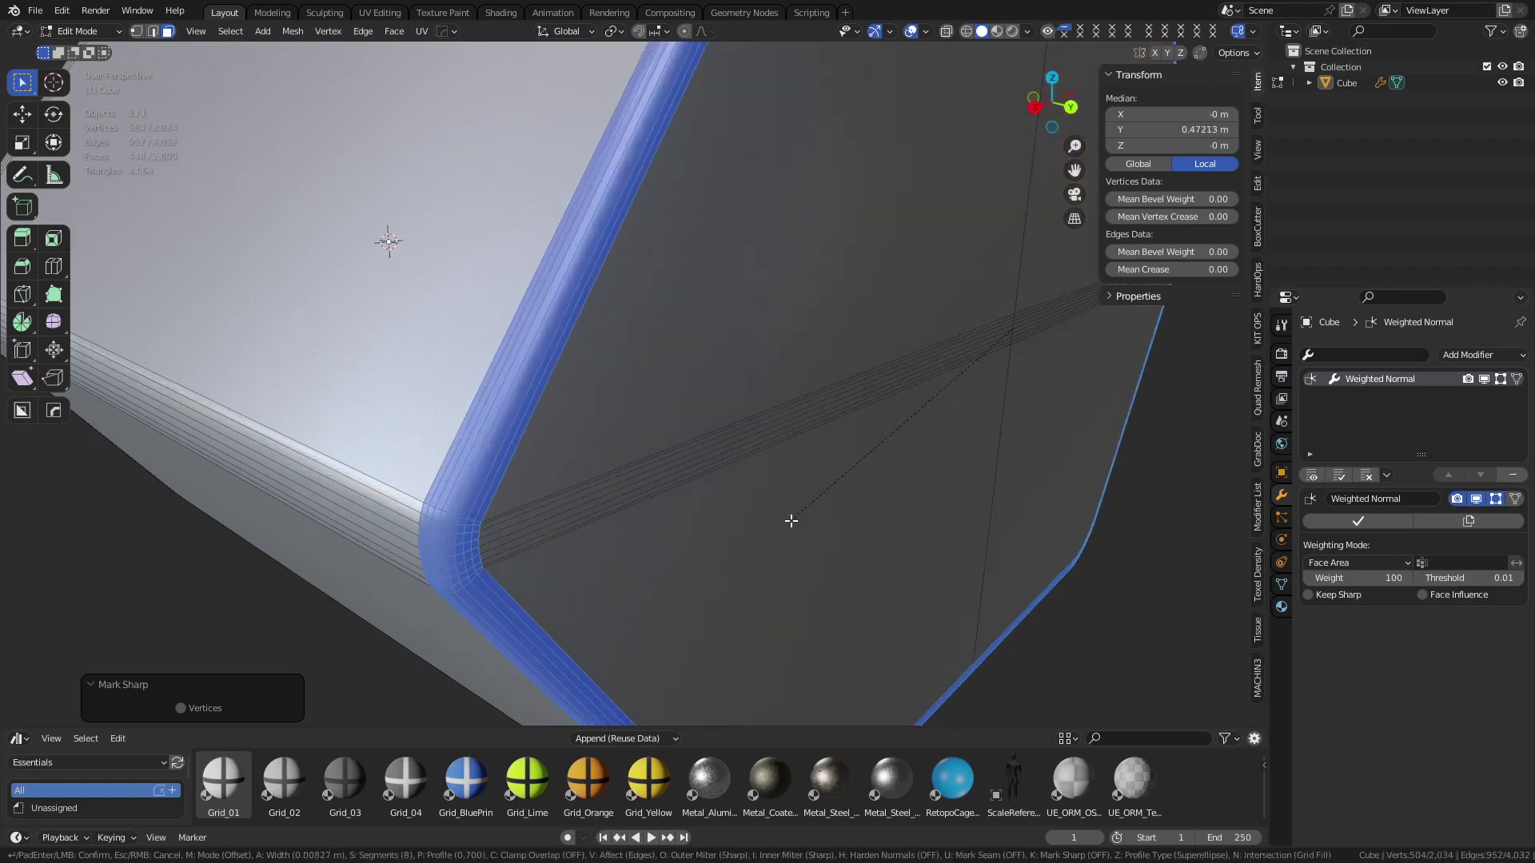
left_click(819, 502)
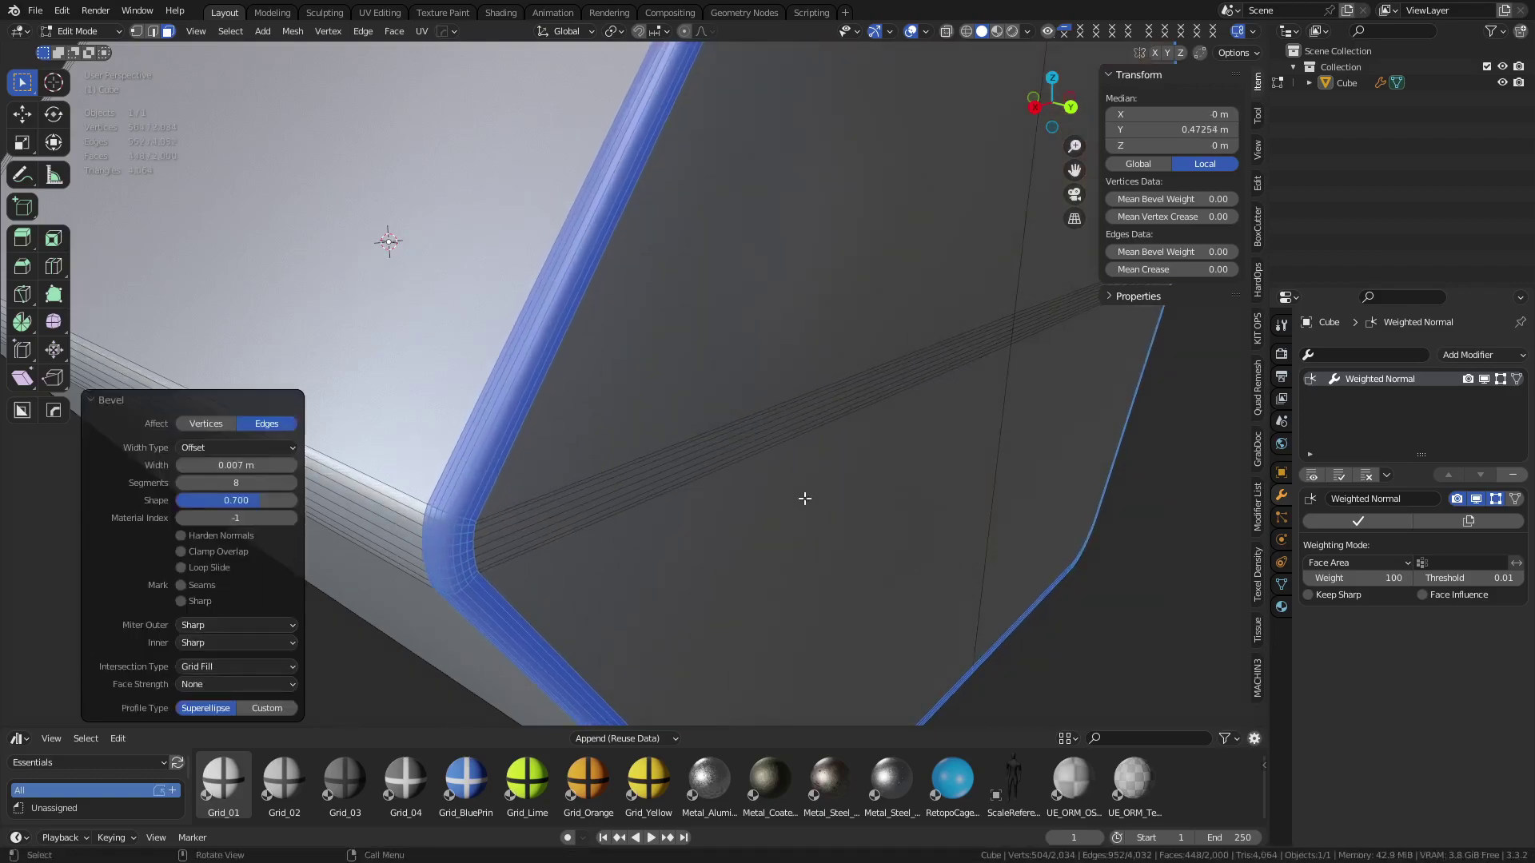
Examine the shading of the wide end's rim and the lengthwise bevel meeting it in Object Mode
scroll(790, 482, "down", 3)
middle_click_drag(747, 486, 803, 491)
key("ctrl+Tab")
left_click(753, 501)
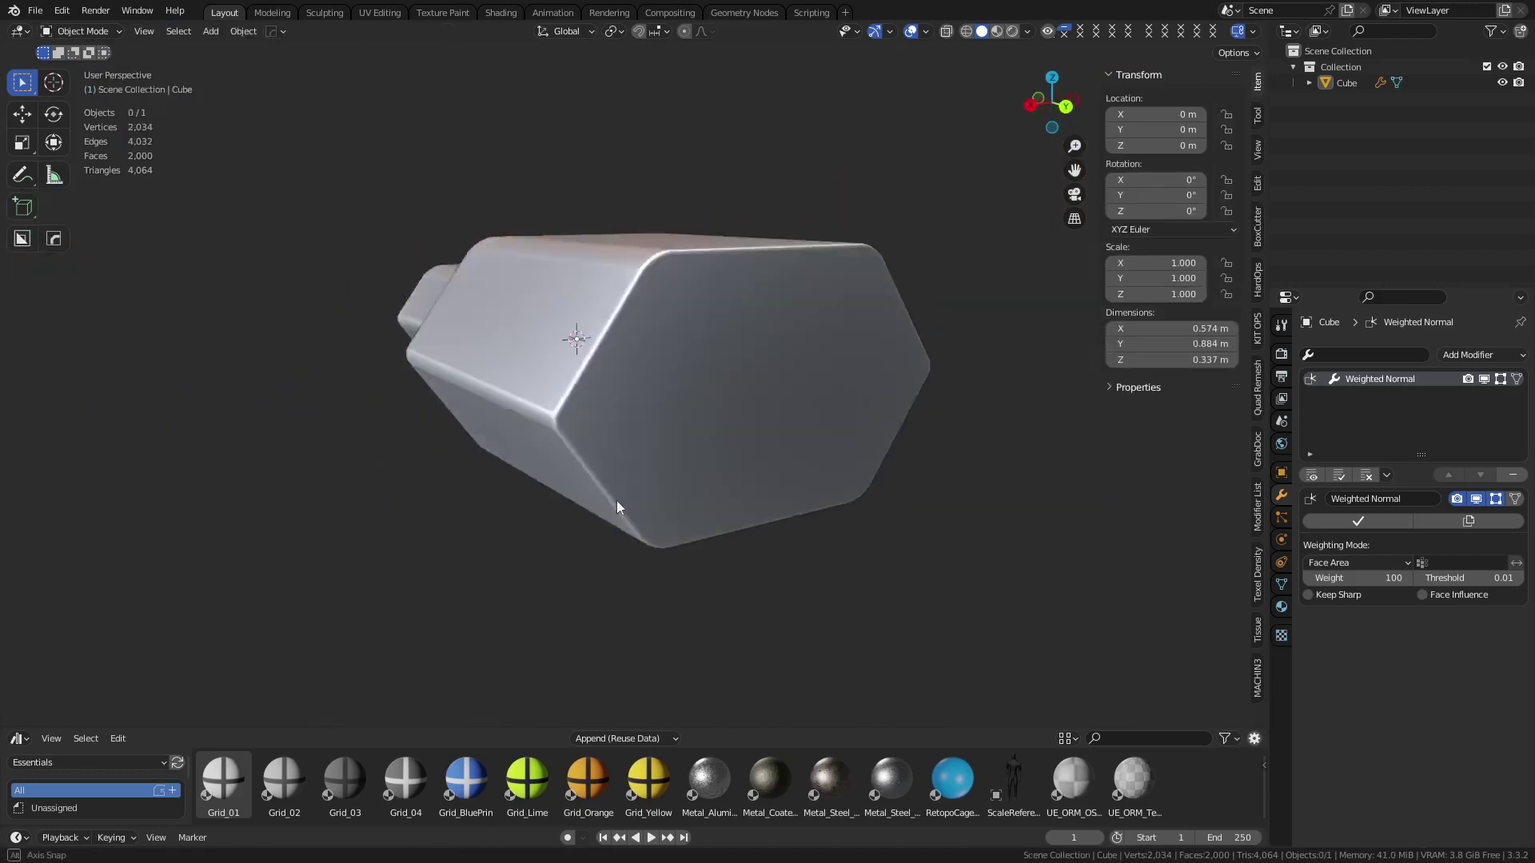
scroll(588, 501, "up", 2)
middle_click_drag(601, 502, 633, 531)
key("ctrl+Tab")
left_click(680, 501)
key("ctrl+Tab")
left_click(589, 454)
scroll(530, 486, "up", 1)
middle_click_drag(645, 449, 537, 421, "shift")
scroll(631, 424, "up", 2)
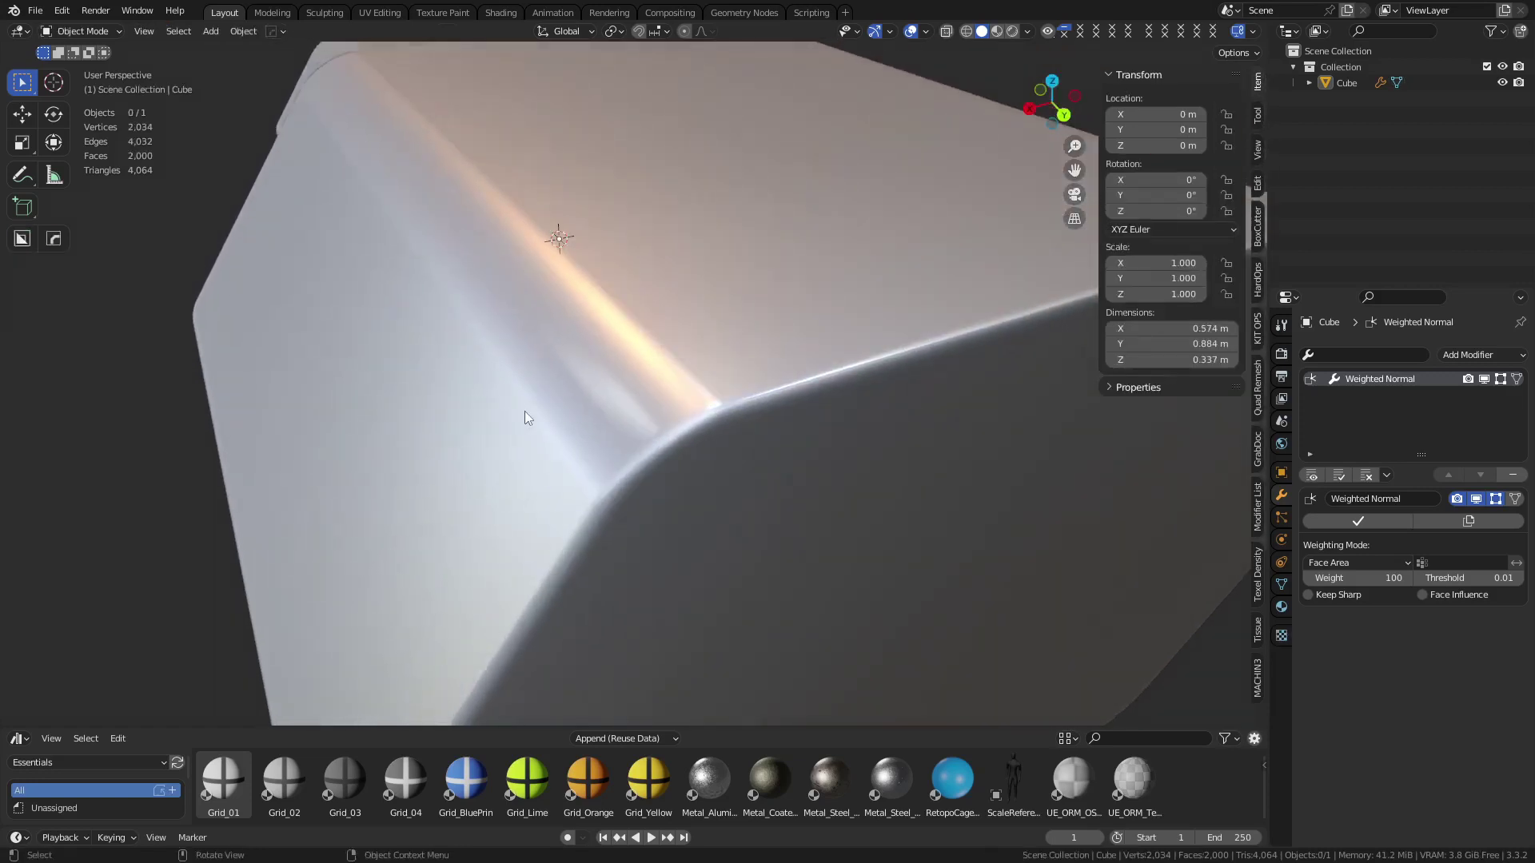
Unbevel the upper lengthwise bevel running along the body, selecting its face strip across the full bevel width
key("ctrl+Tab")
left_click(627, 401)
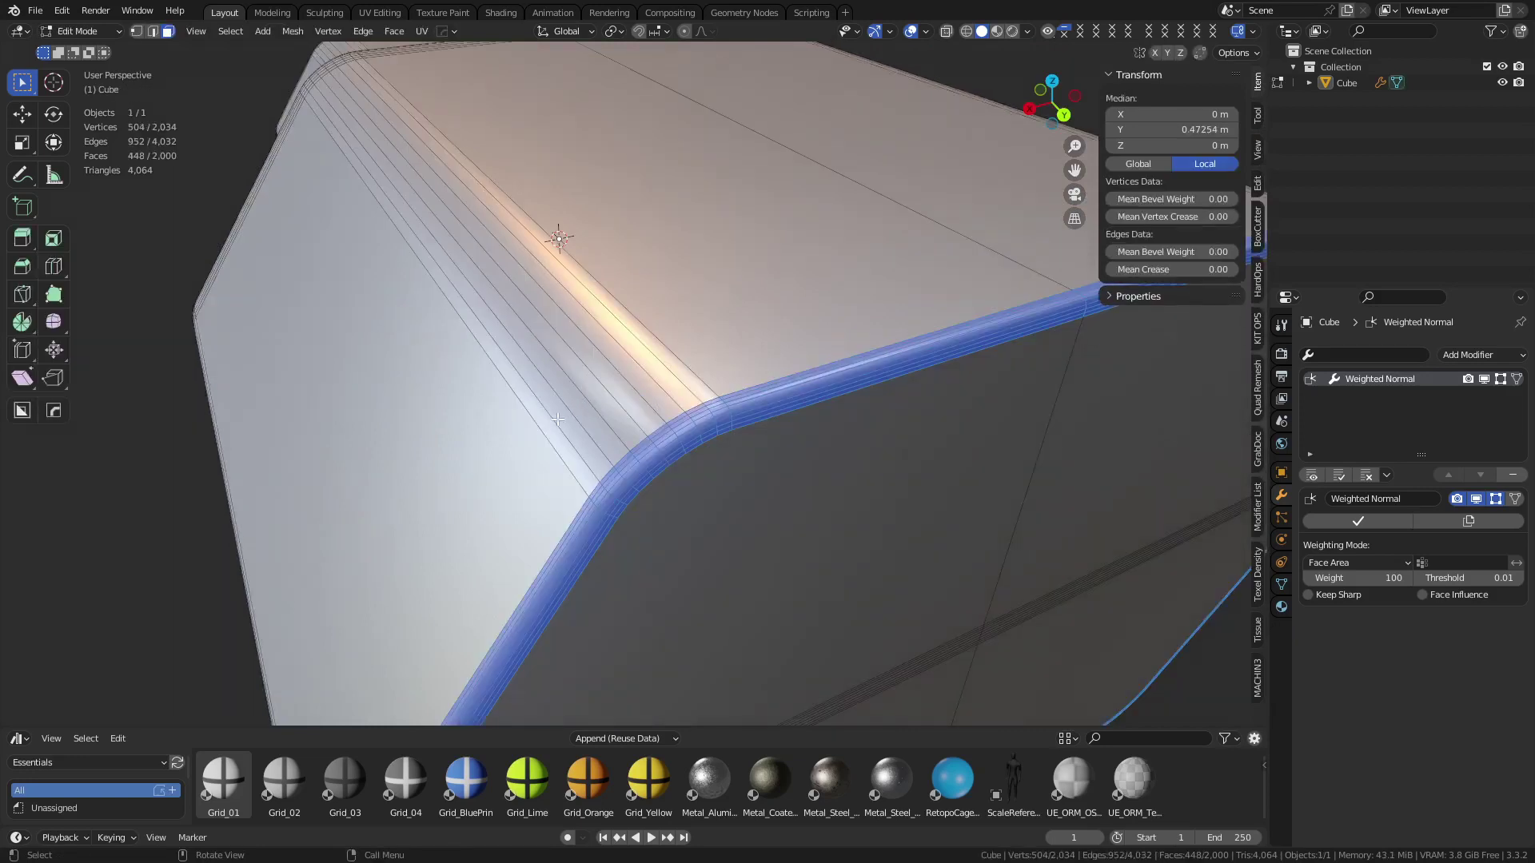
left_click(688, 371, "ctrl")
key("y")
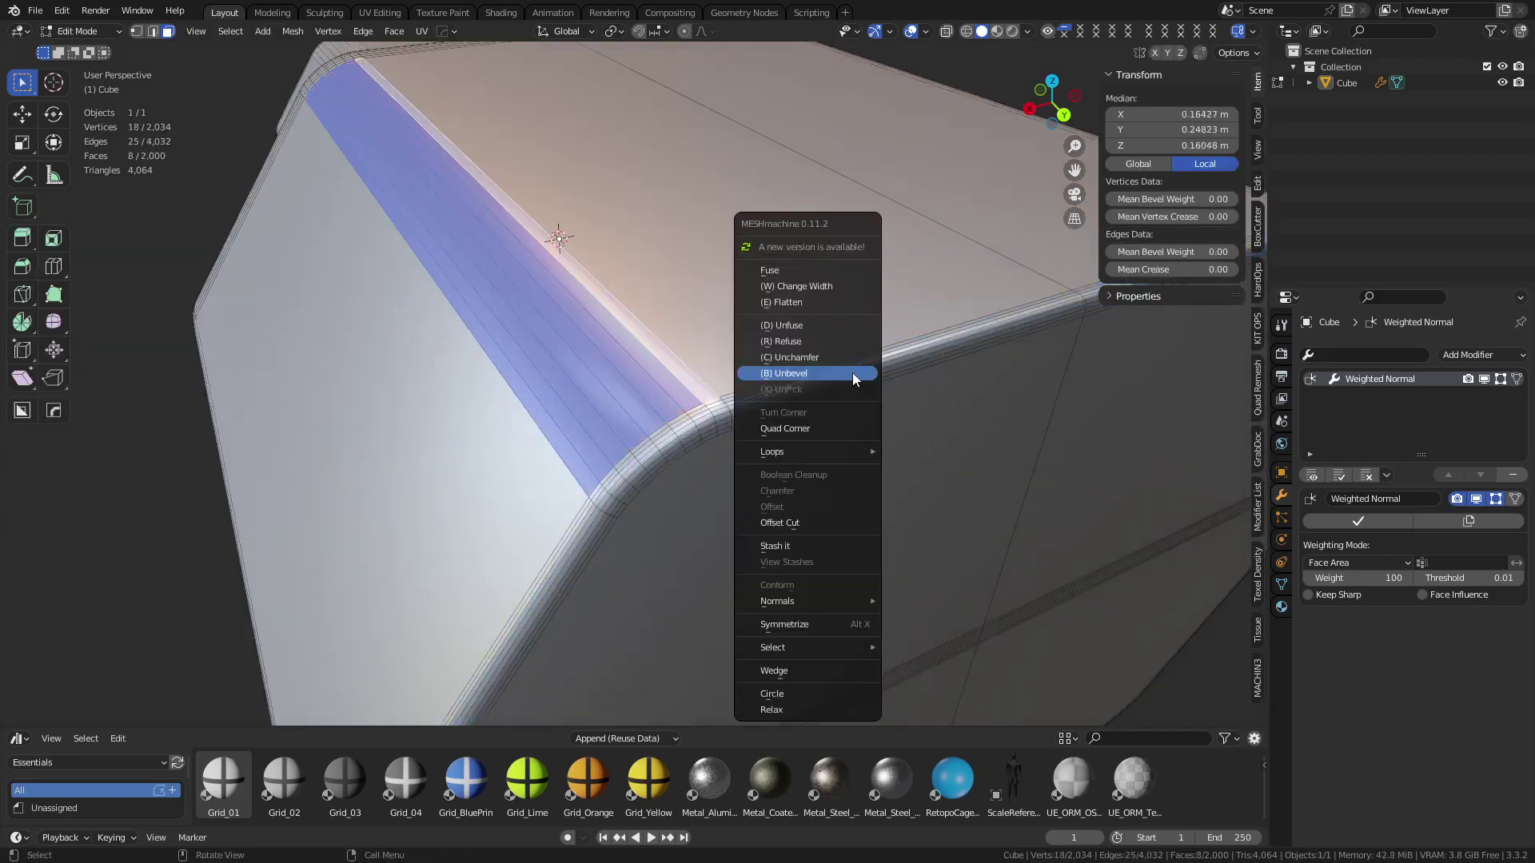
left_click(853, 373)
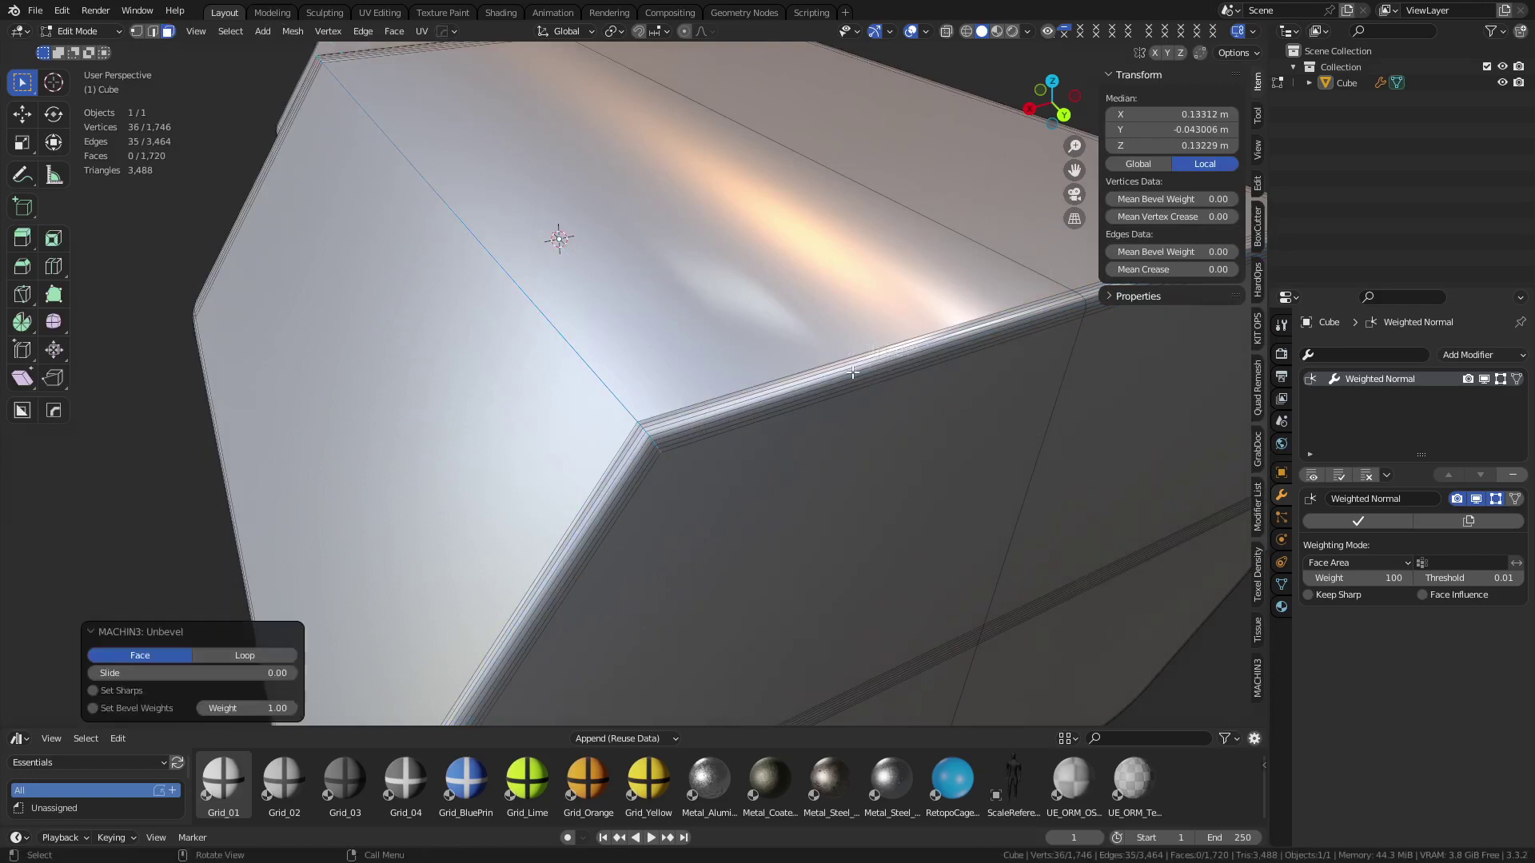
Bevel the restored lengthwise edge about 0.0204 m with 8 segments and shape 0.7, and inspect the body in Object Mode
key("ctrl+b")
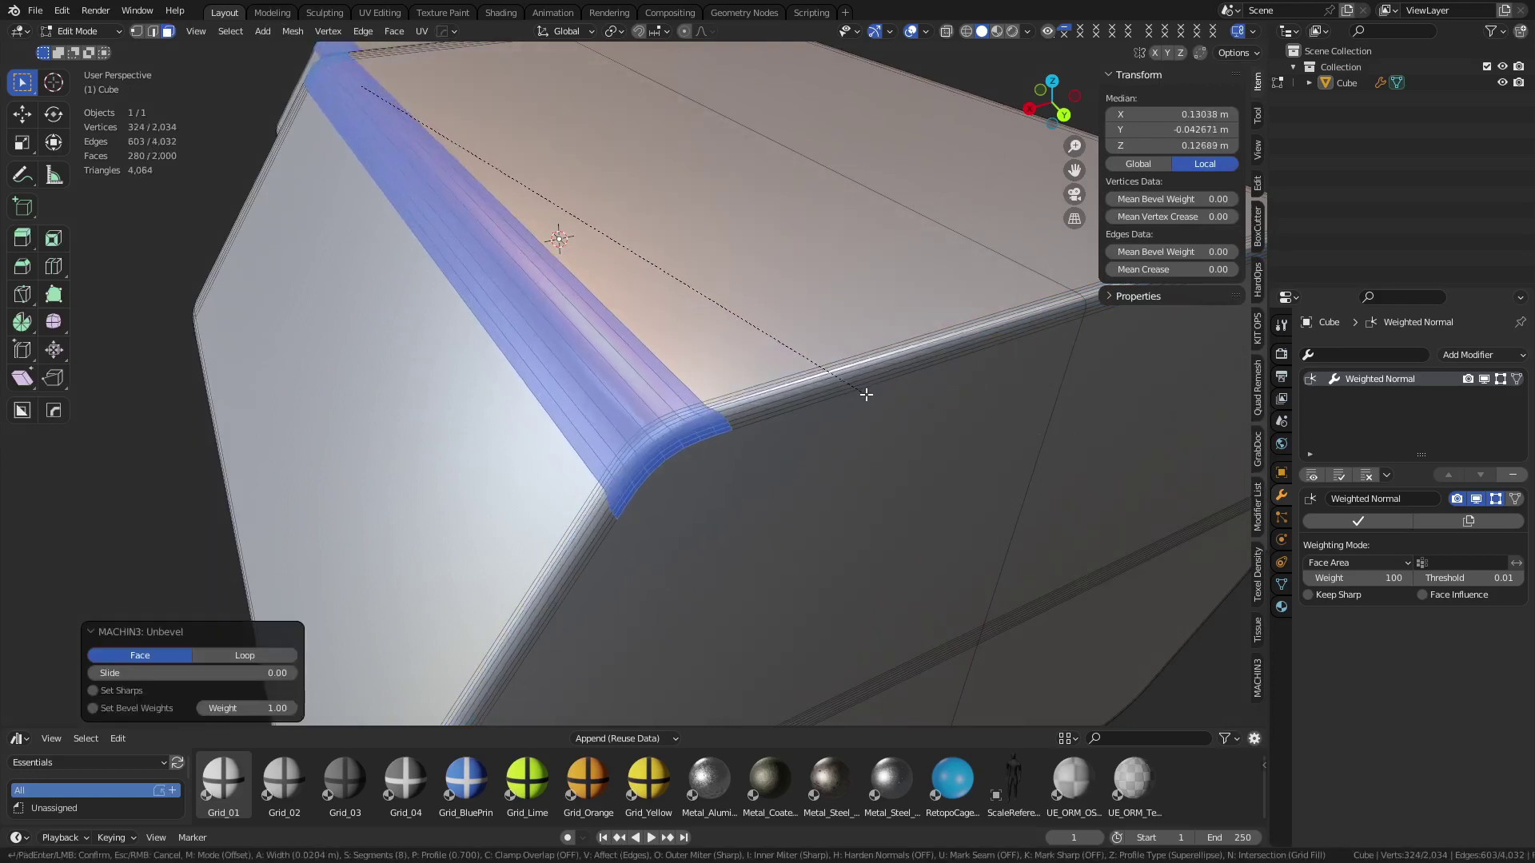
left_click(866, 394)
key("Tab")
left_click(790, 482)
scroll(787, 480, "down", 8)
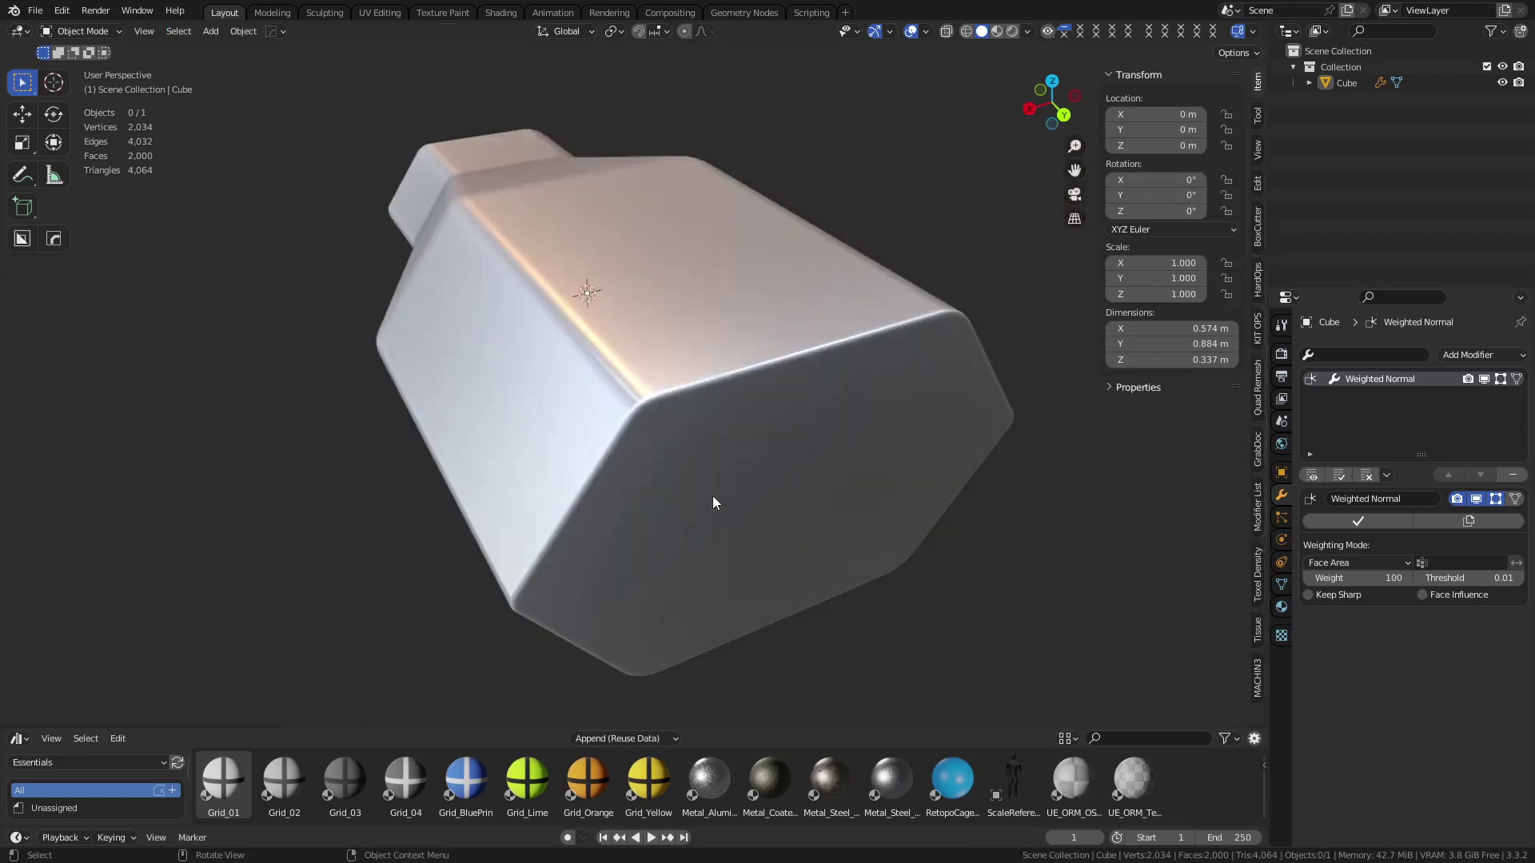
middle_click_drag(698, 504, 843, 459)
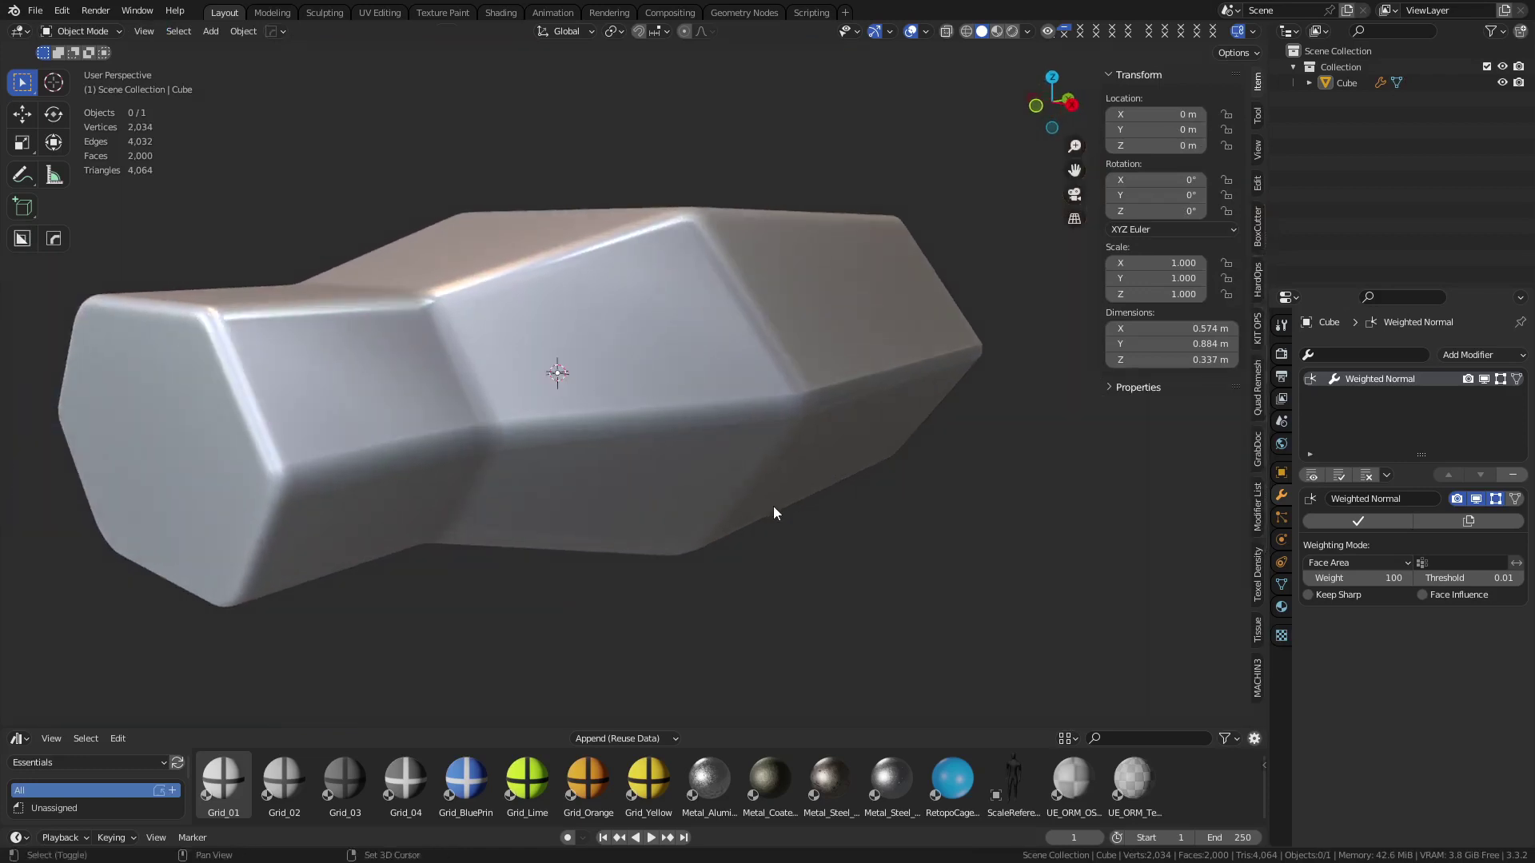
middle_click_drag(781, 511, 648, 545)
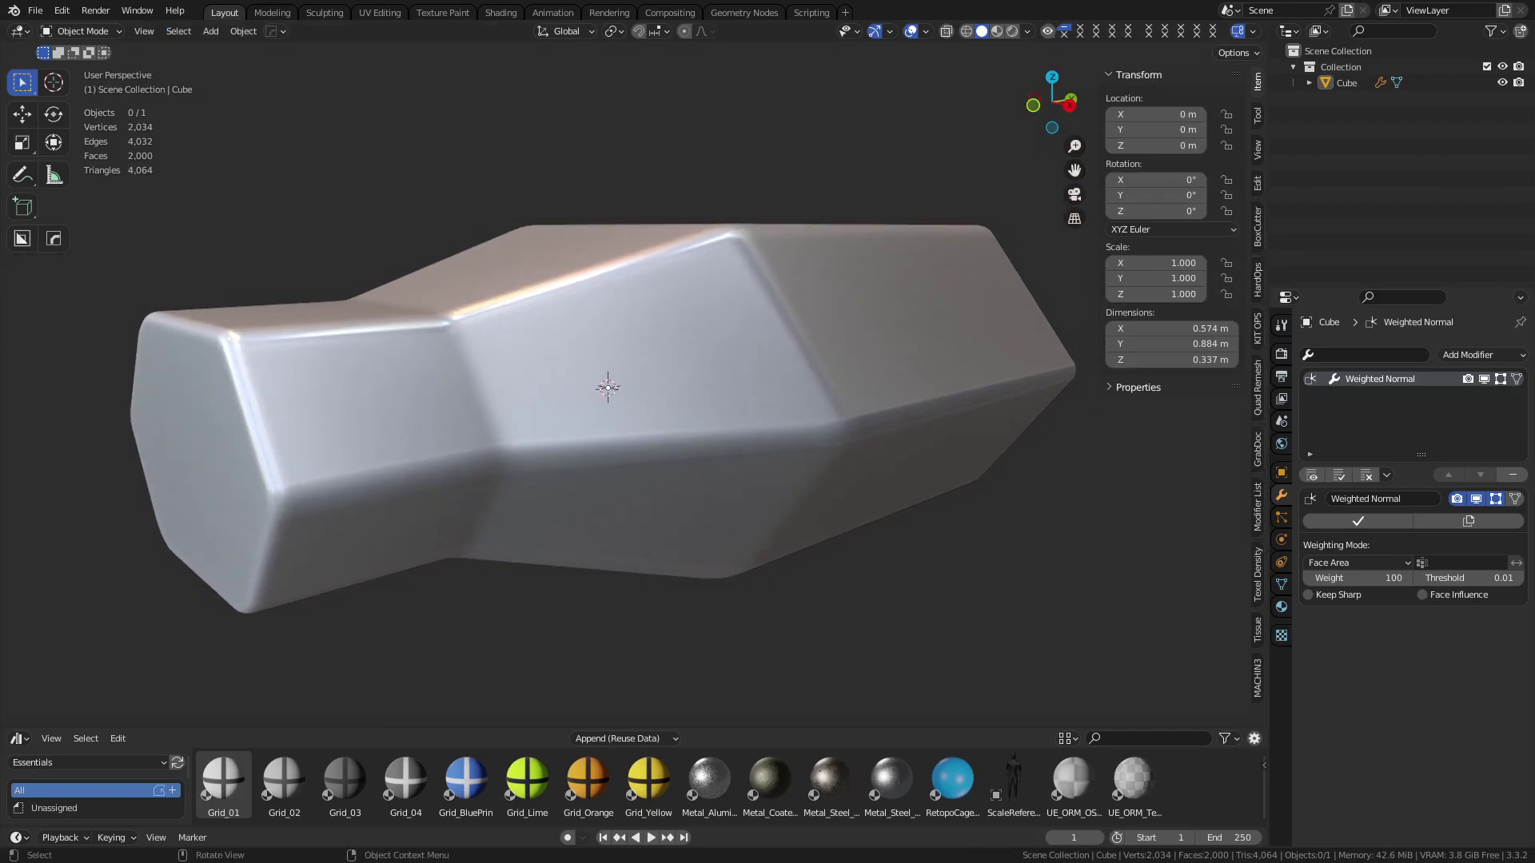